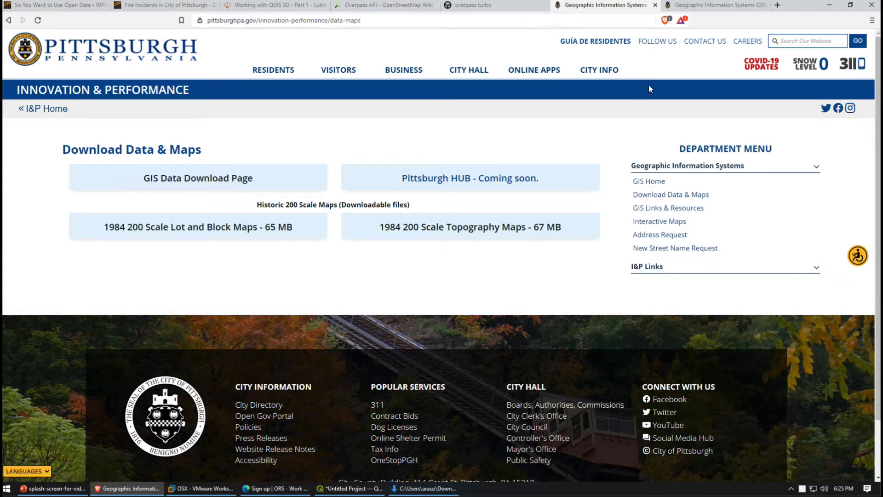
Browse the city's Interactive Maps page and view the City of Pittsburgh map, closing it when done
left_click(699, 9)
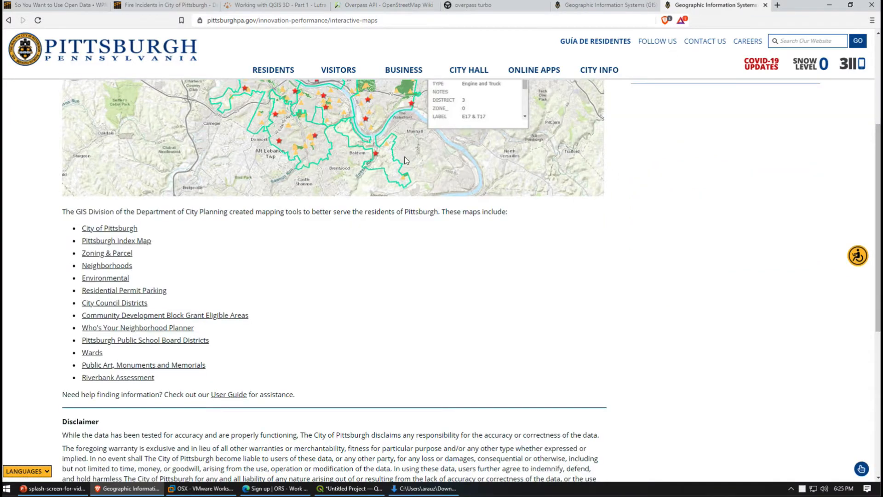
scroll(405, 160, "down", 4)
scroll(276, 117, "up", 8)
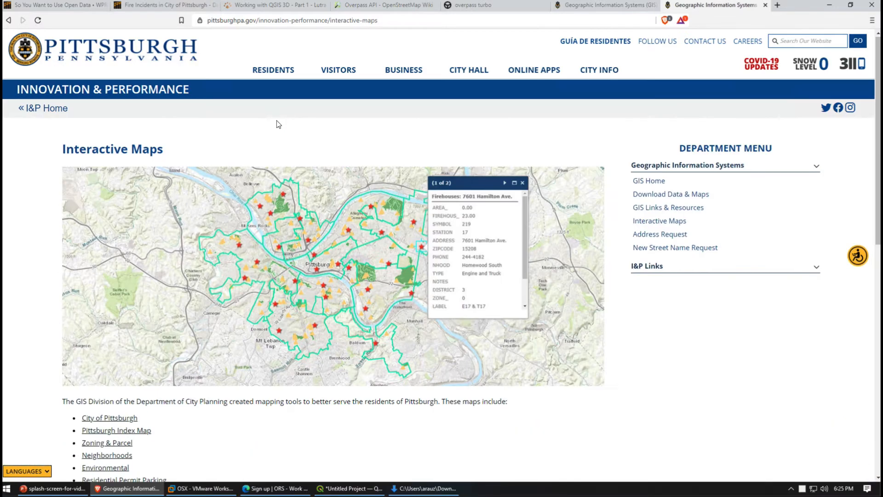
scroll(237, 287, "down", 2)
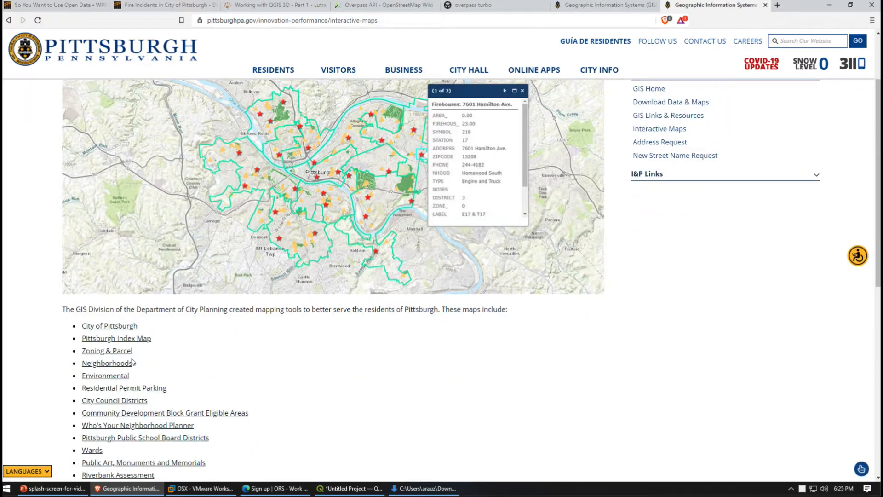
left_click(116, 327)
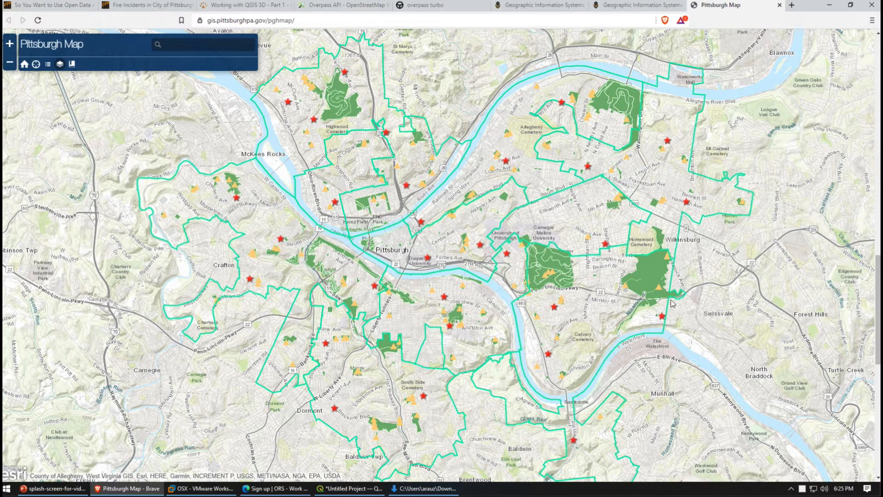
scroll(540, 276, "down", 3)
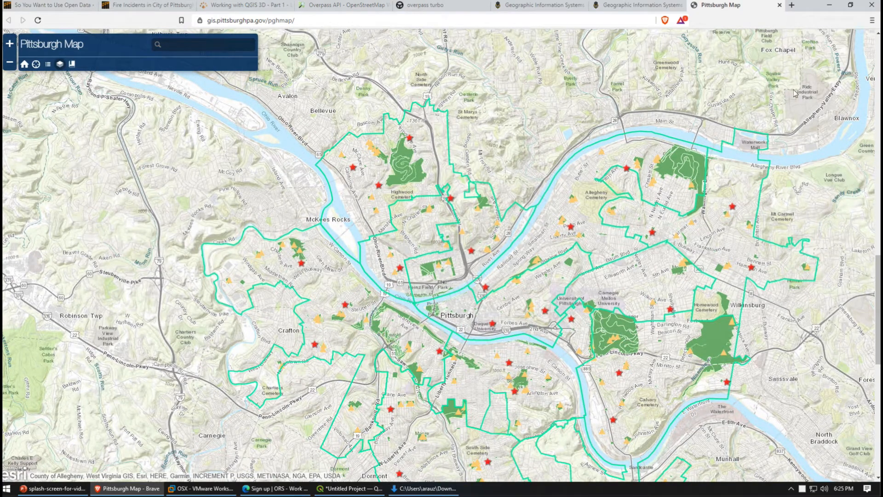
left_click(779, 5)
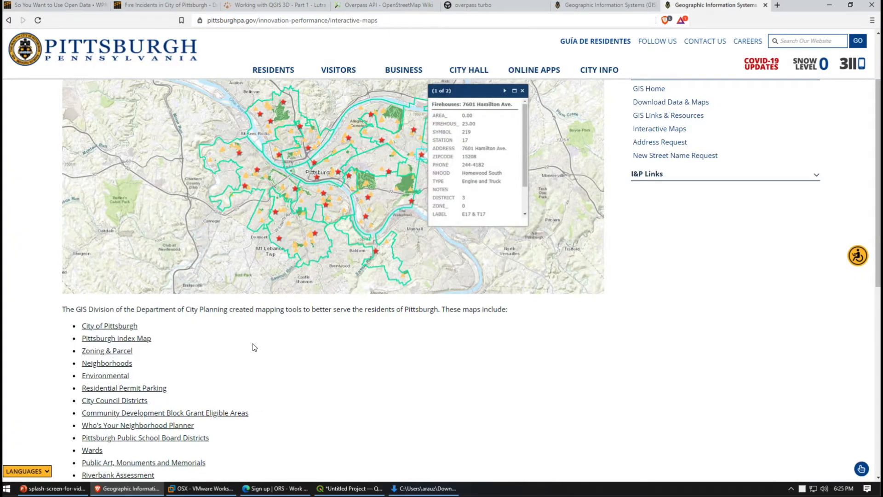
View the Zoning & Parcel interactive map around downtown Pittsburgh and close it
left_click(123, 349)
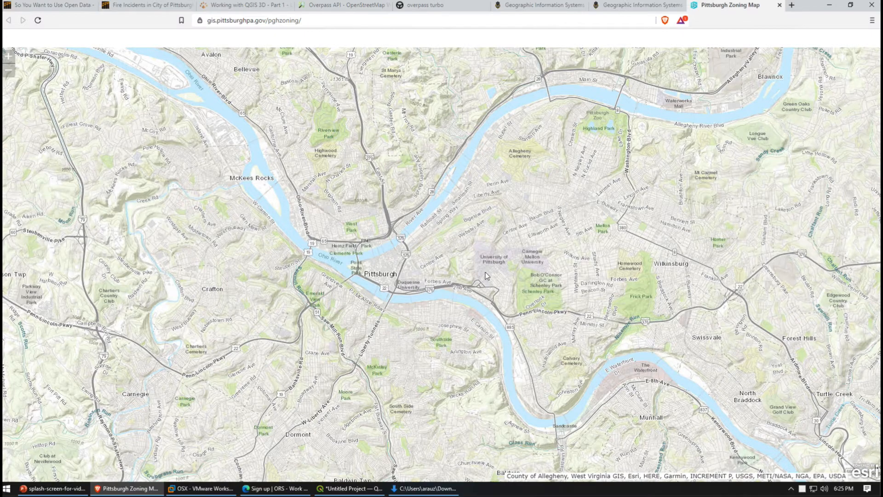
scroll(485, 272, "down", 1)
scroll(436, 266, "up", 4)
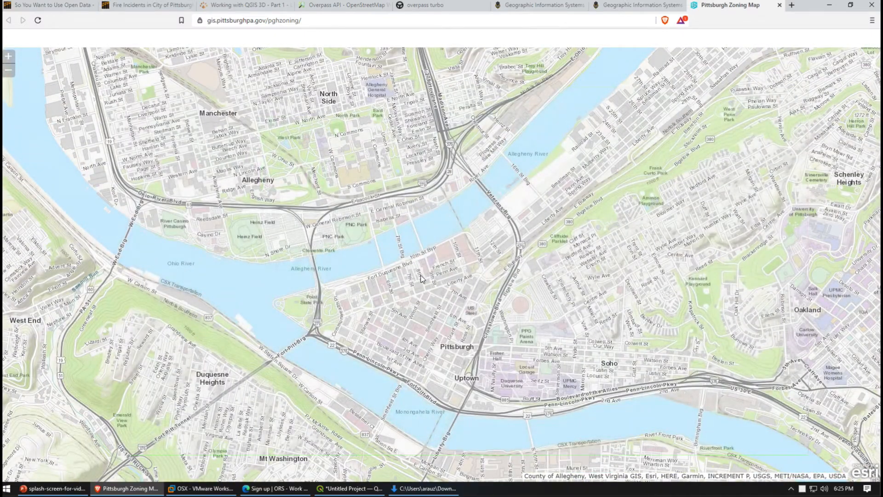
scroll(421, 278, "up", 1)
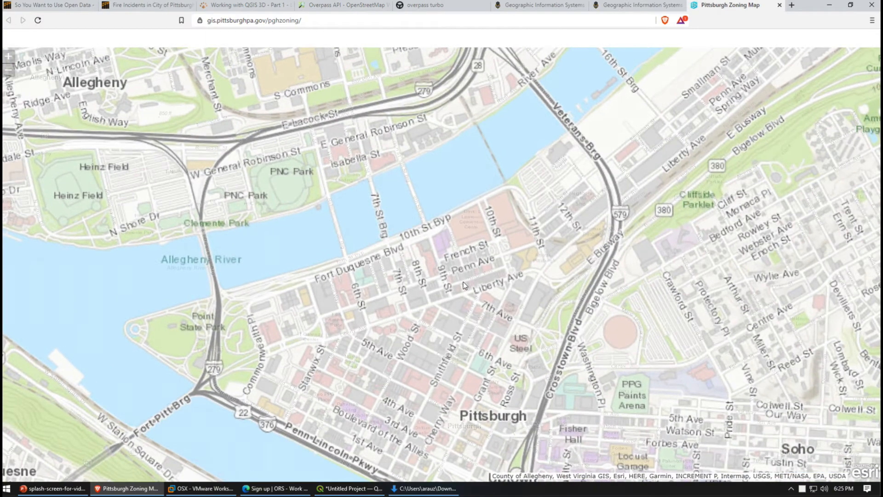
left_click(780, 5)
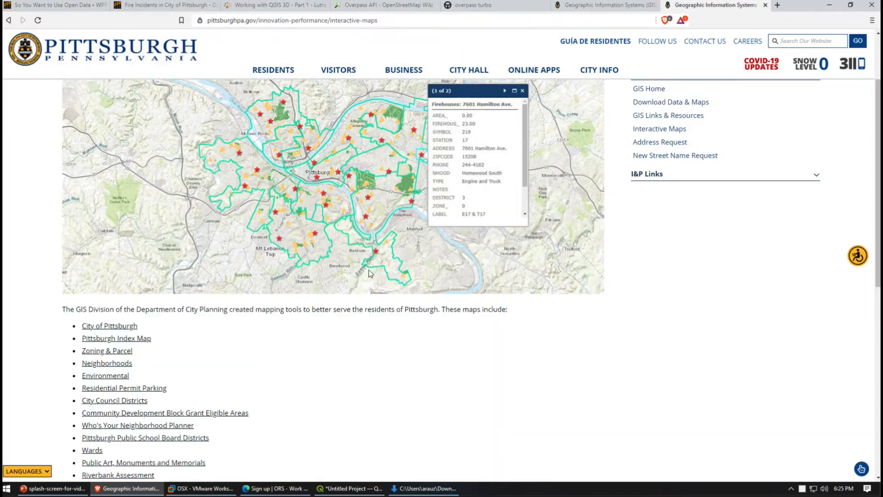
View the Neighborhoods interactive map and return to the Download Data & Maps page
left_click(98, 364)
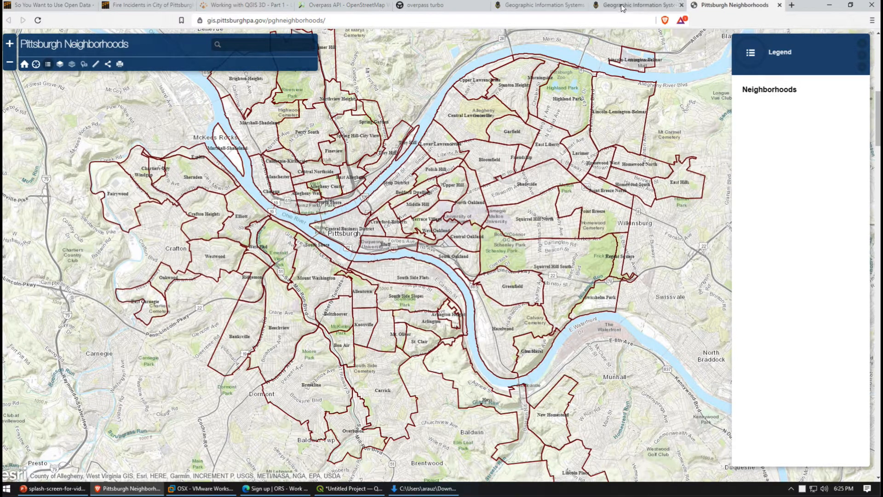
left_click(640, 5)
left_click(541, 5)
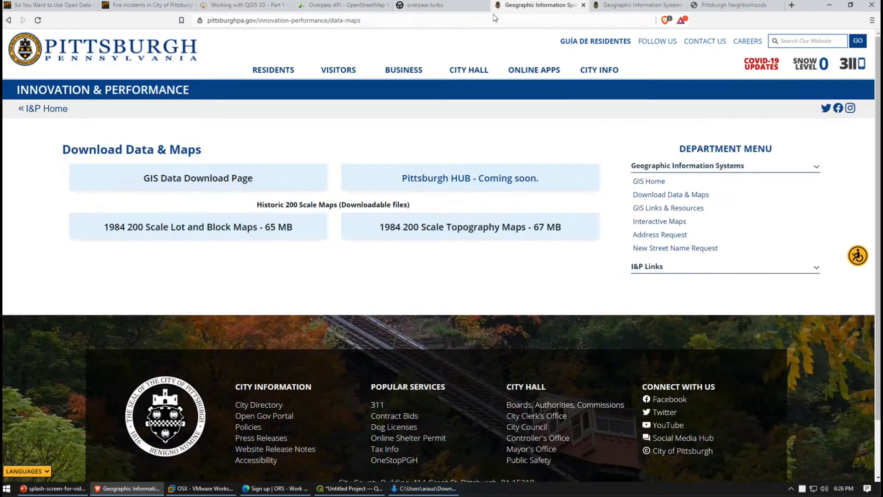
Open the GIS Data Download Page and search the regional data center for "neighborhood"
left_click(158, 185)
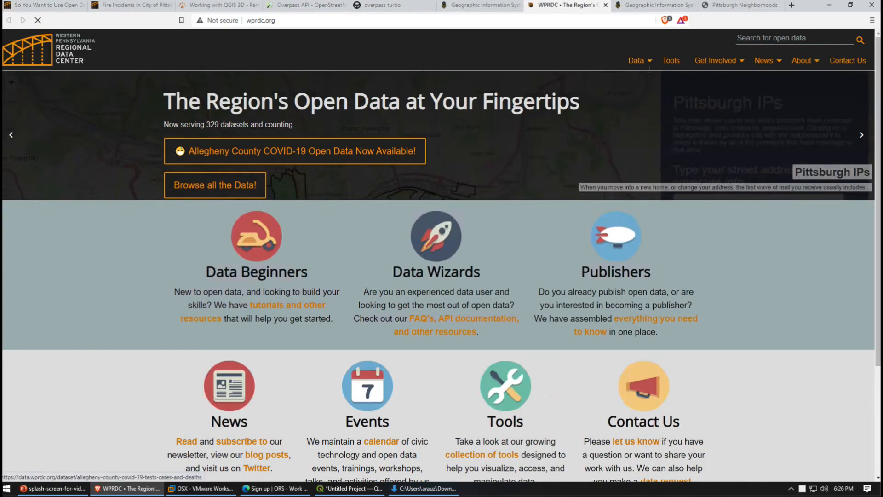
left_click(802, 38)
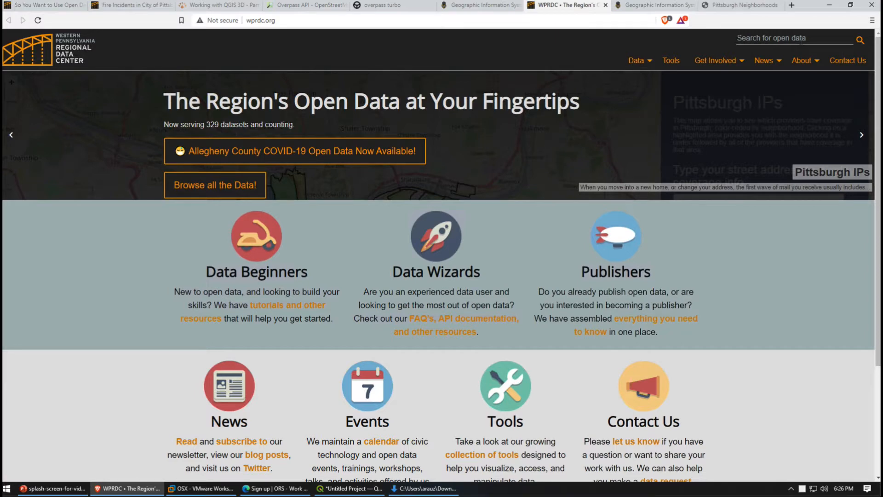
type("neighborhood")
key("Return")
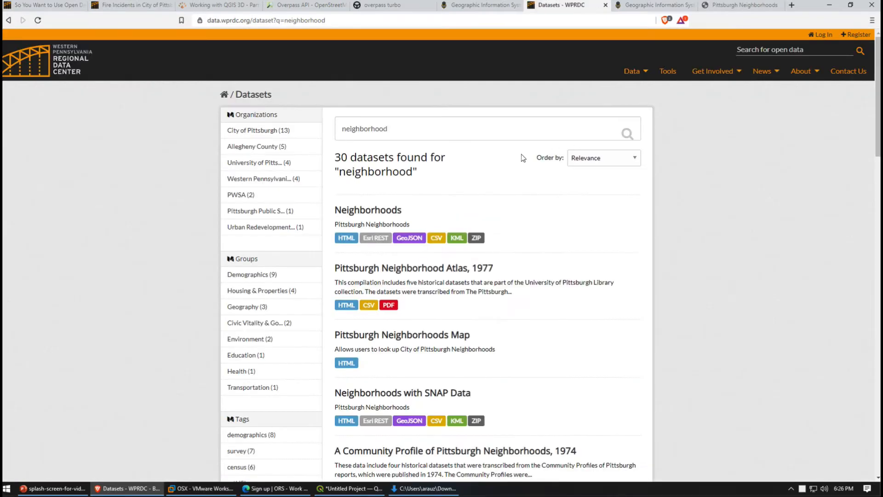
Open the Neighborhoods dataset and download its Shapefile archive to Downloads as Neighborhoods_-shp
scroll(453, 358, "down", 2)
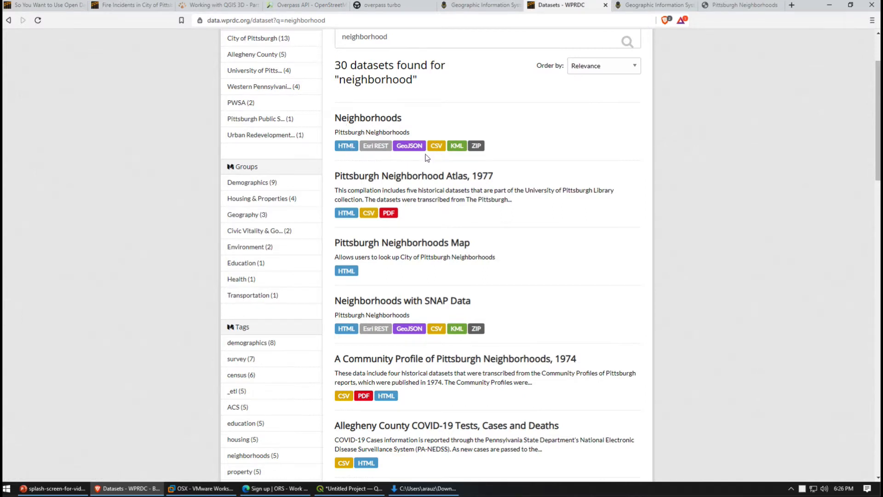
left_click(385, 123)
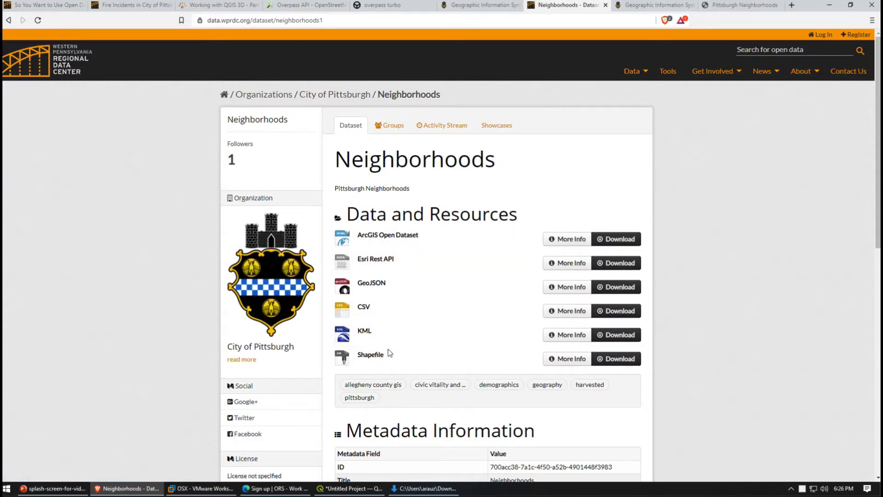
left_click(624, 358)
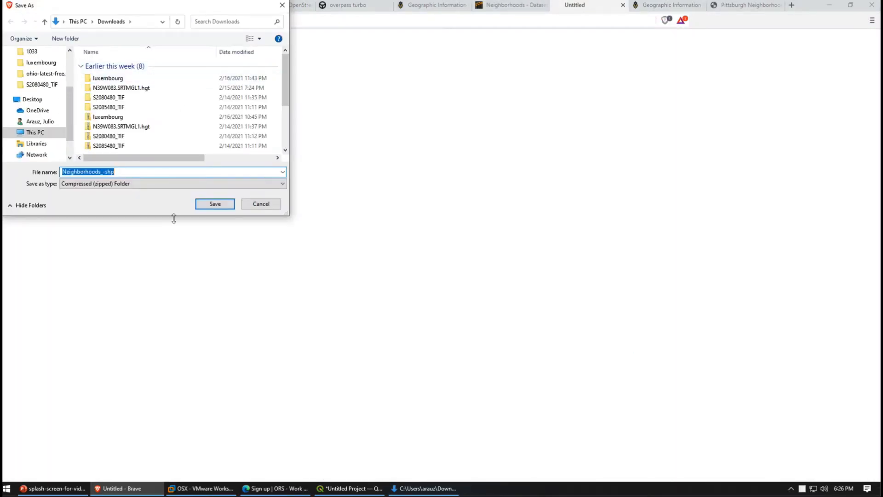
left_click(209, 205)
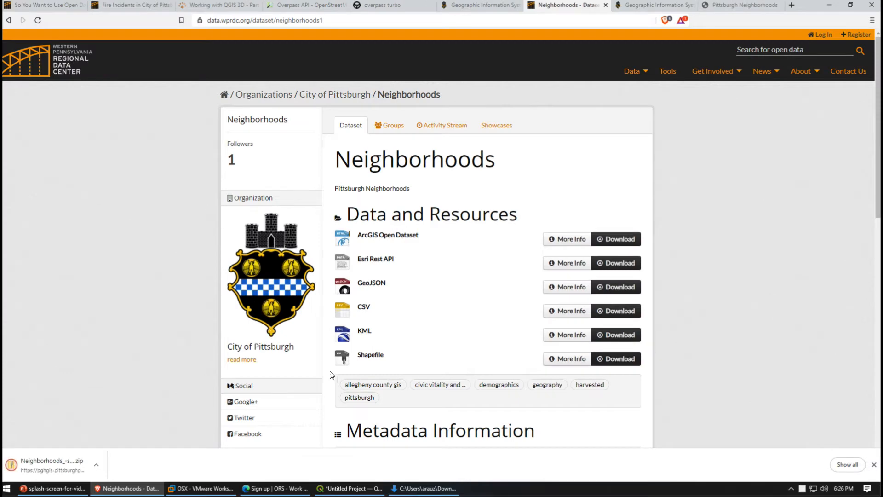
Switch to File Explorer and locate the downloaded Neighborhoods_-shp archive in the Downloads folder
mouse_move(423, 488)
left_click(404, 469)
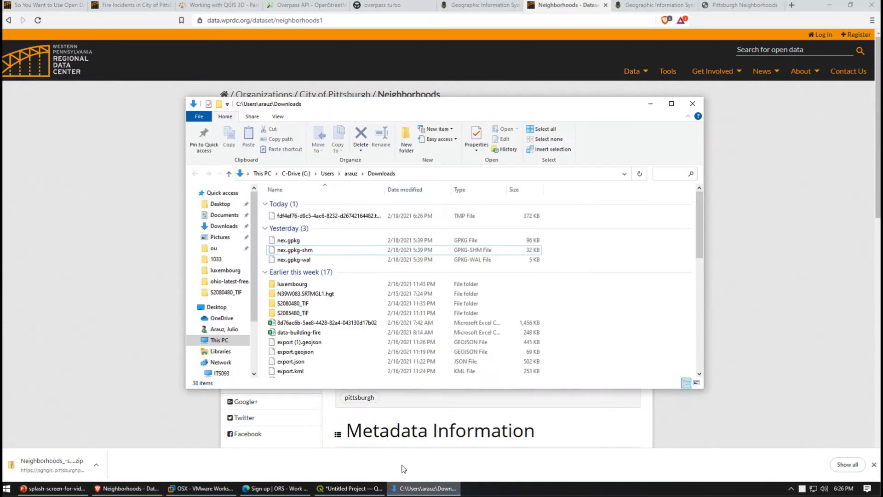
scroll(305, 283, "down", 5)
scroll(310, 278, "up", 5)
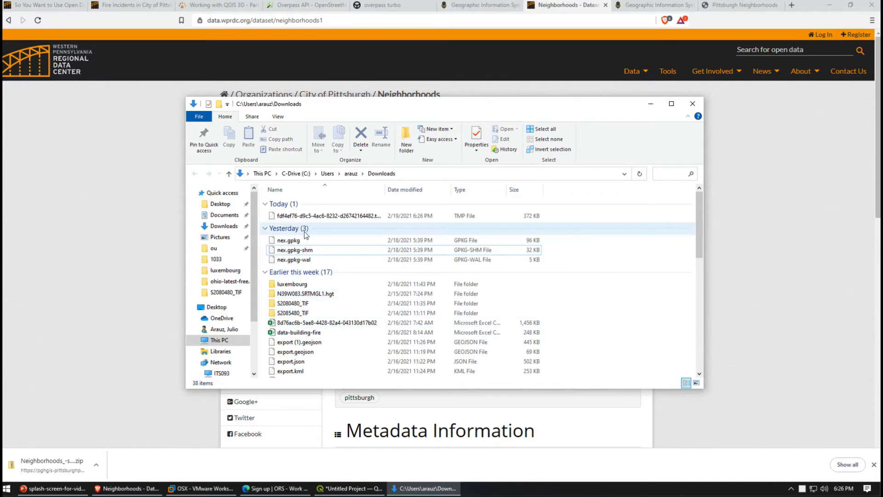
scroll(318, 261, "down", 5)
scroll(321, 258, "up", 5)
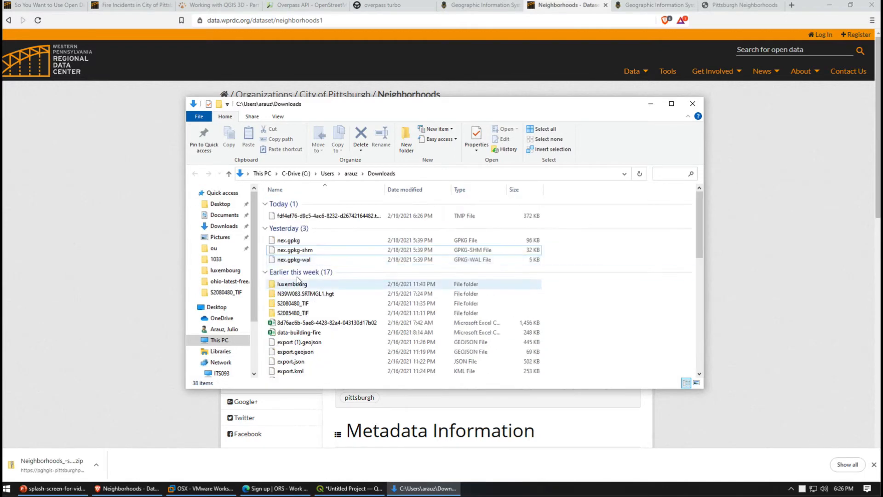
scroll(311, 339, "down", 10)
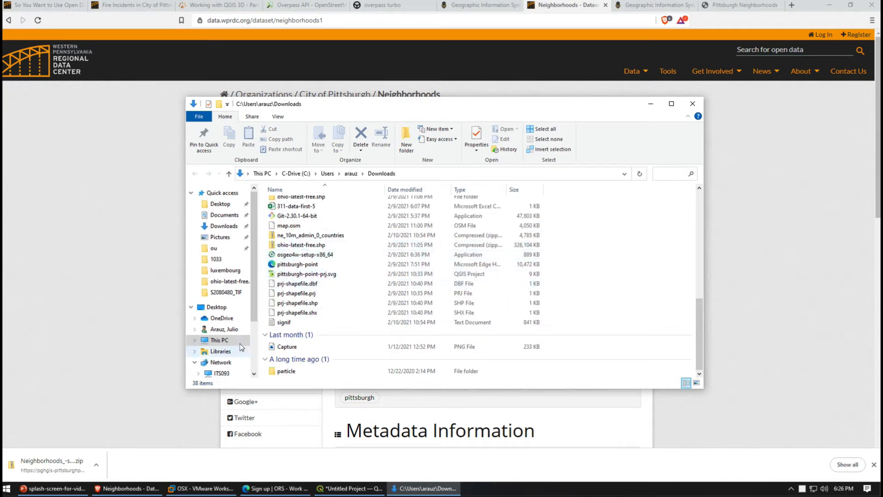
left_click(223, 226)
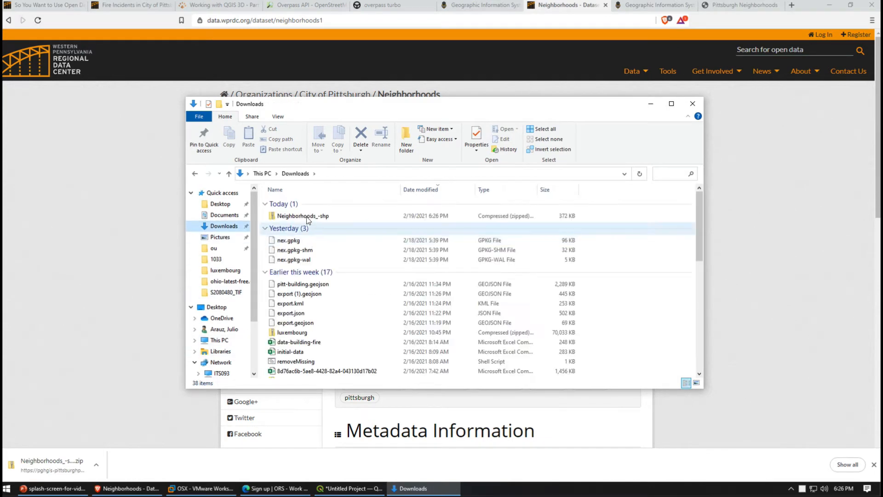
Extract the Neighborhoods_-shp archive into its own folder in Downloads and open that folder in the original window
left_click(306, 217)
right_click(345, 214)
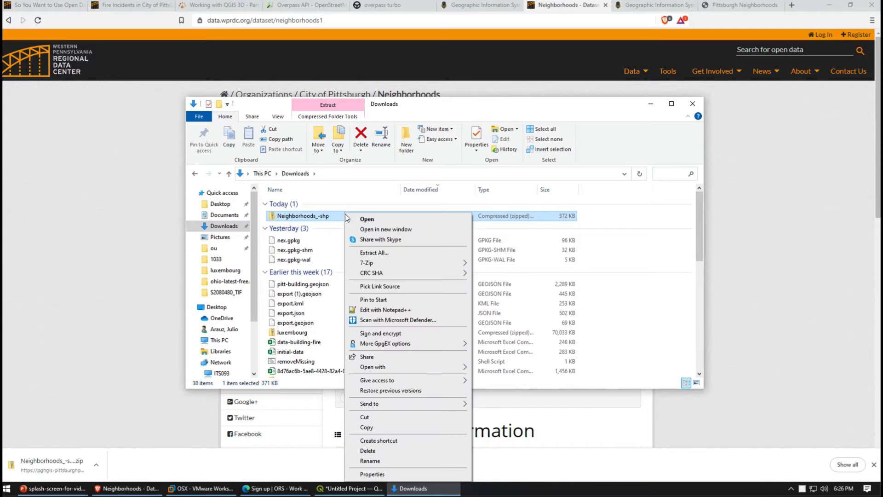
left_click(404, 252)
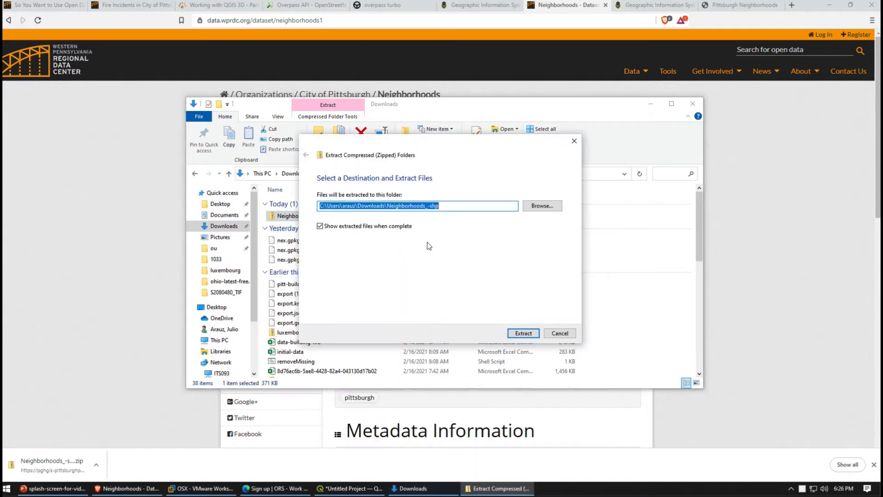
left_click(524, 332)
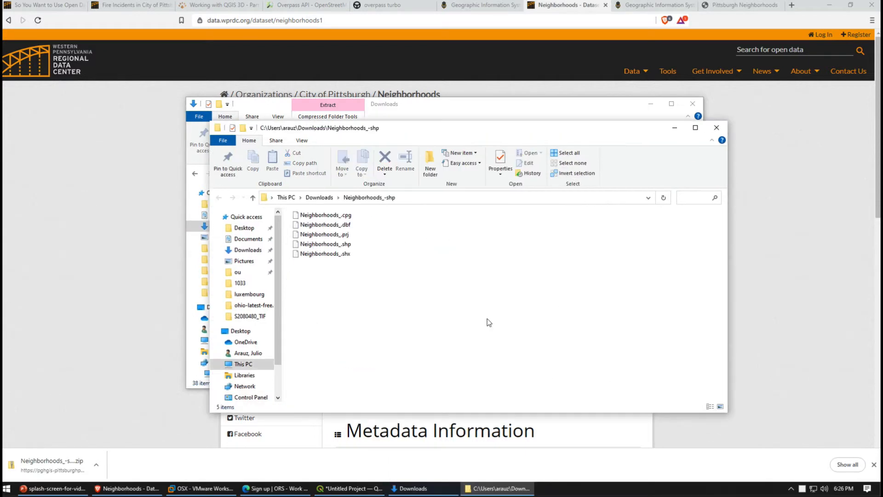
left_click(716, 128)
double_click(324, 226)
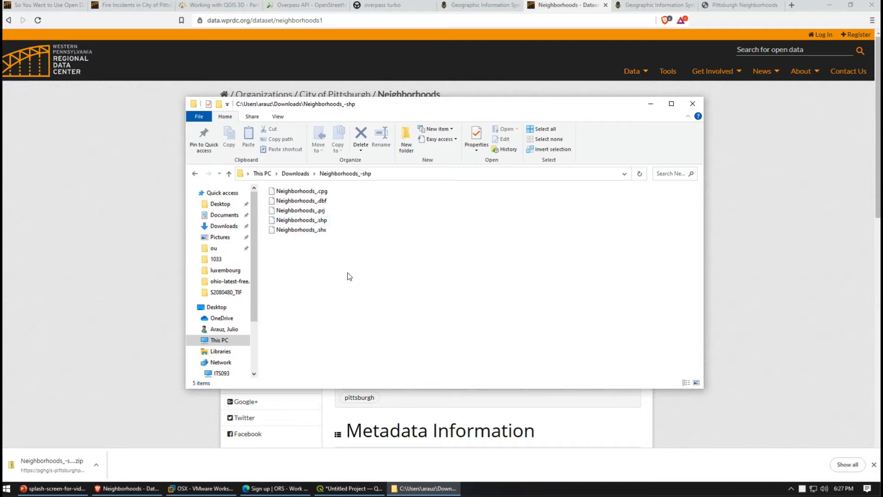
Switch to QGIS and add Neighborhoods_.shp from the Neighborhoods_-shp folder in Downloads as a vector layer
left_click(345, 489)
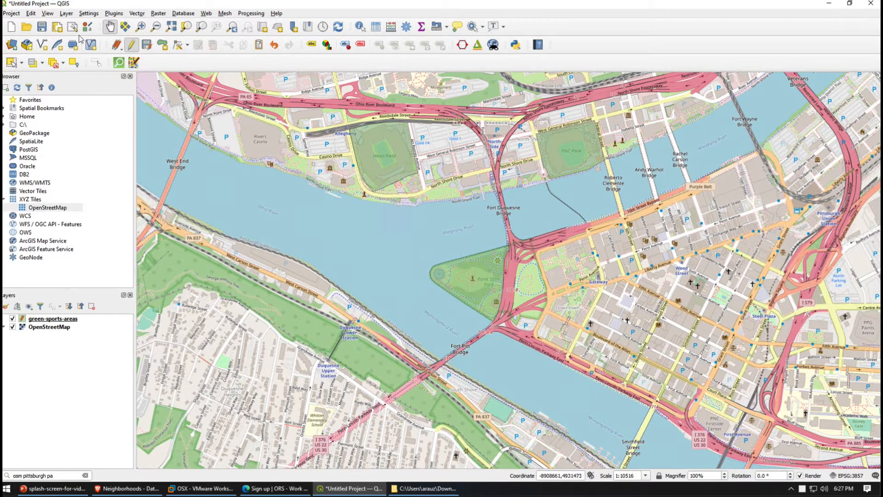
left_click(66, 14)
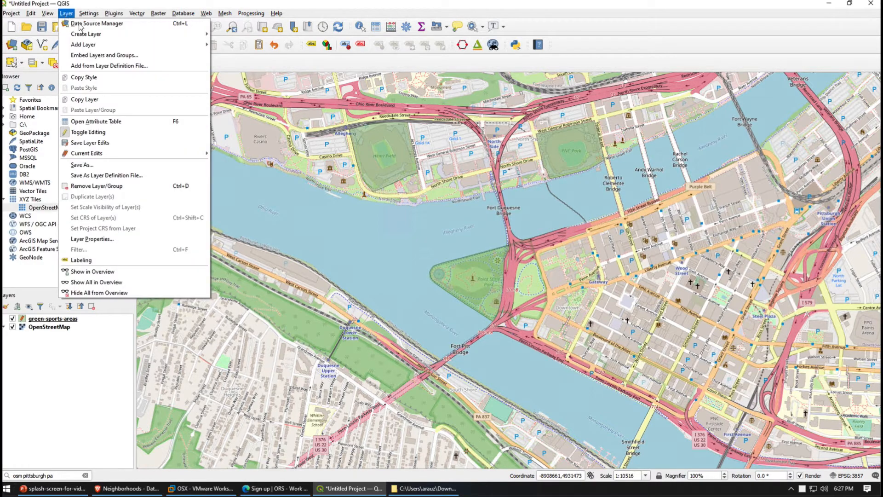
mouse_move(84, 35)
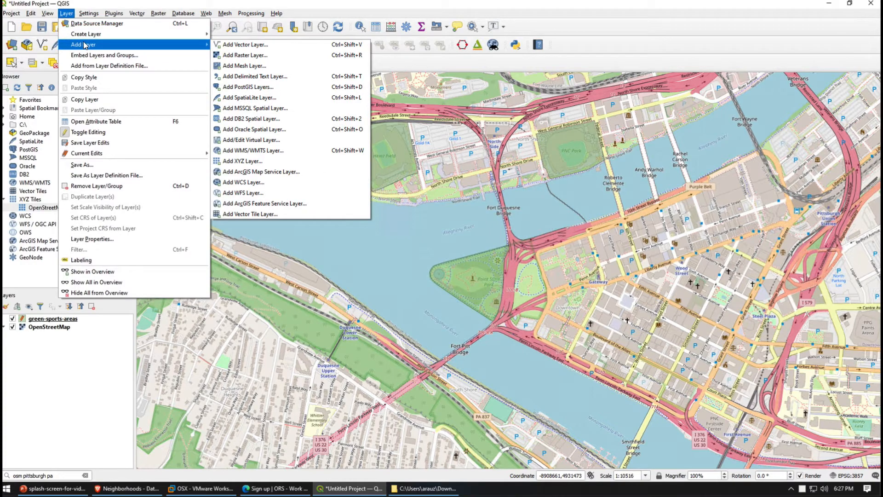
left_click(271, 45)
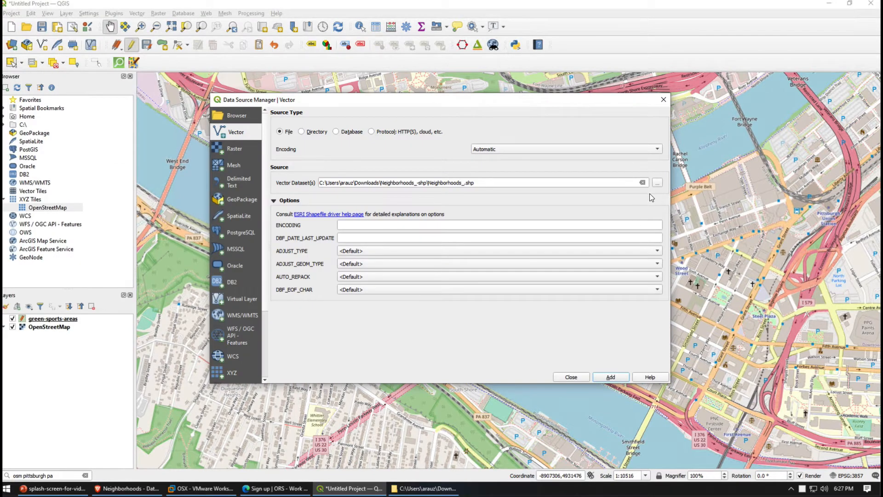
left_click(657, 183)
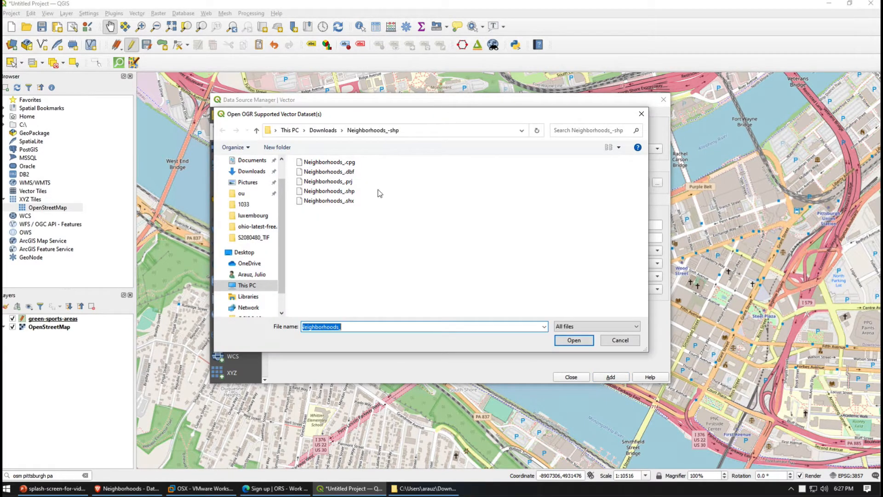
left_click(352, 194)
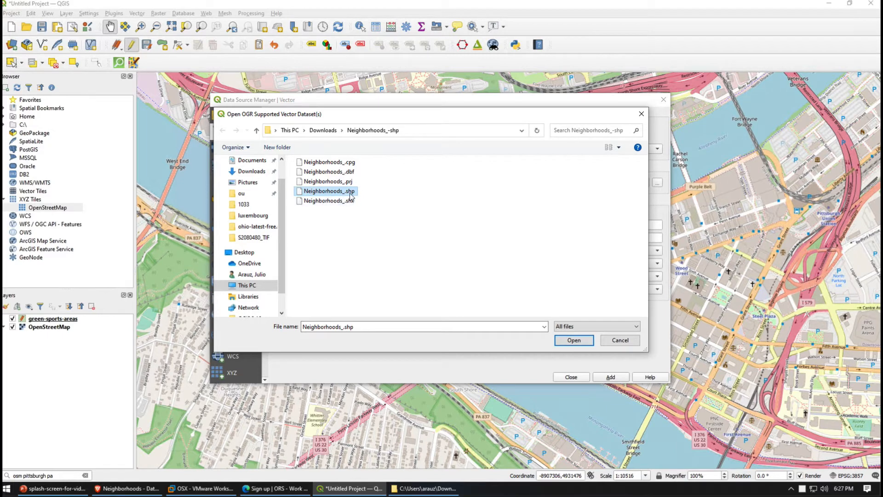
left_click(570, 341)
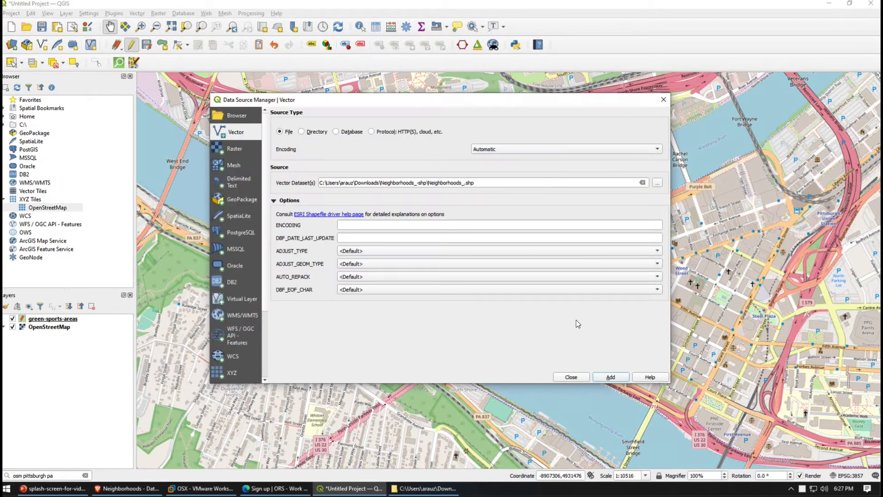
left_click(611, 377)
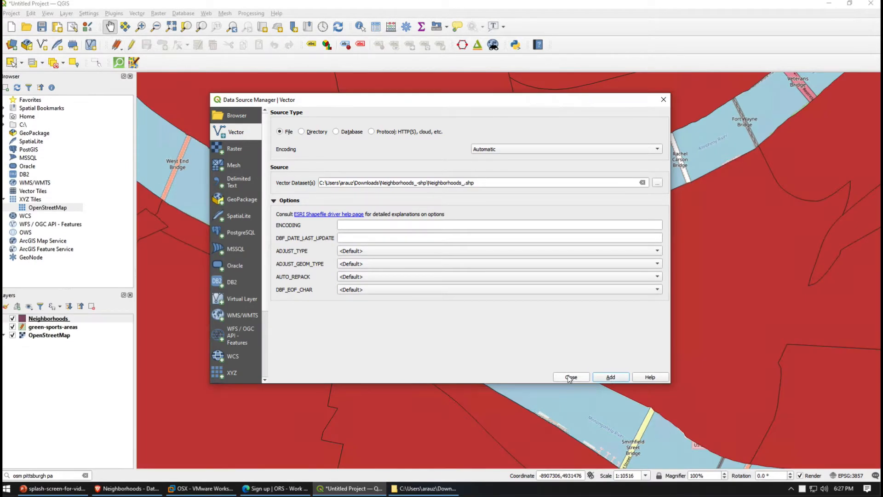
left_click(571, 377)
Lower the Neighborhoods layer's fill symbol opacity to about 61% so the base map shows through
scroll(543, 357, "down", 3)
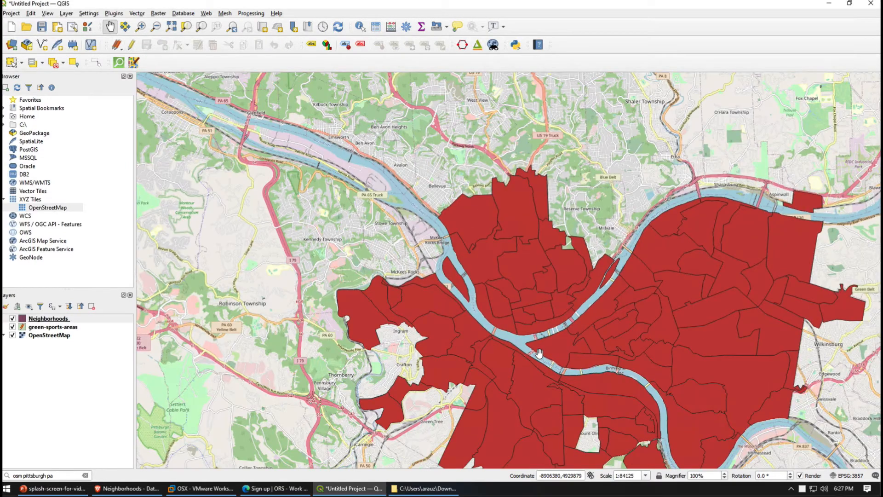
left_click_drag(553, 357, 442, 257)
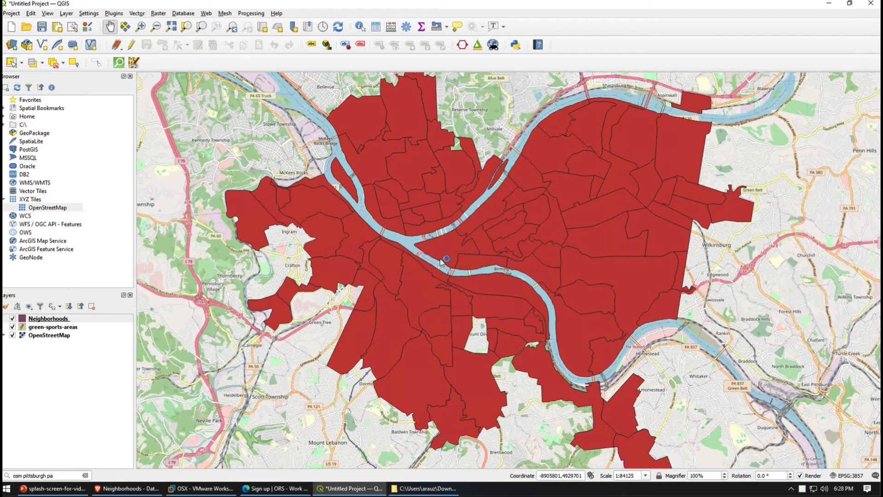
left_click(53, 318)
right_click(53, 319)
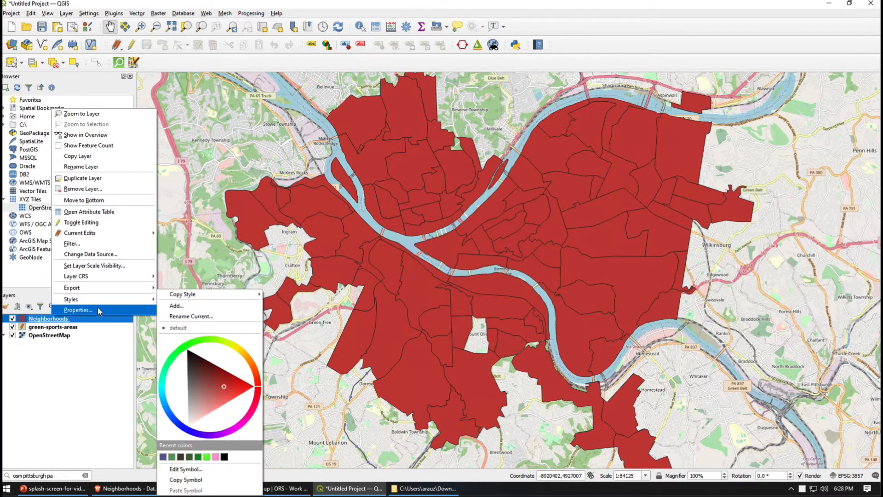
left_click(99, 315)
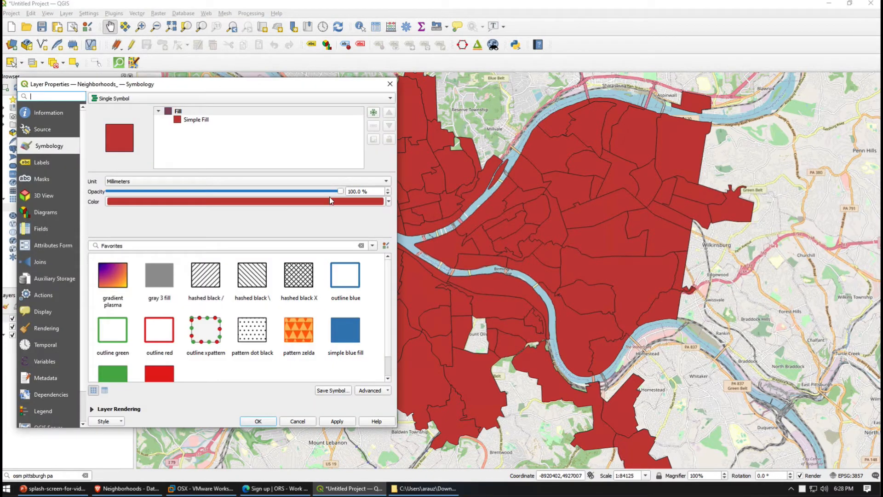
left_click_drag(339, 192, 297, 192)
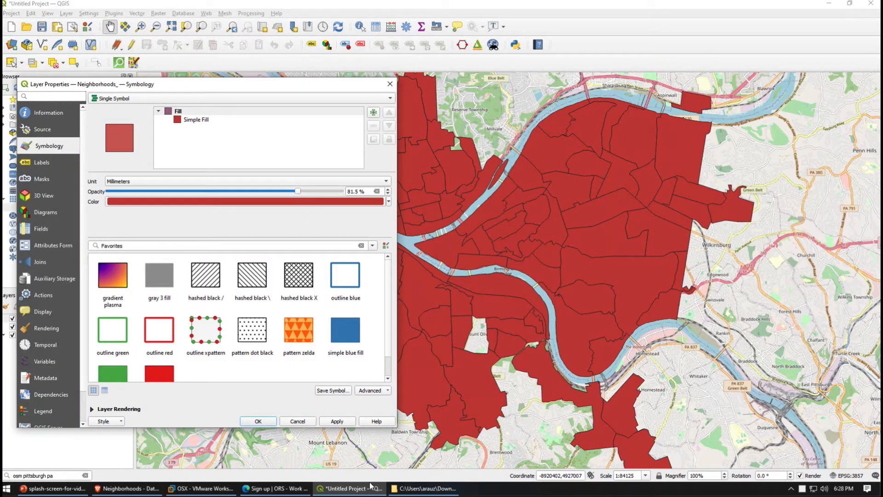
left_click(343, 421)
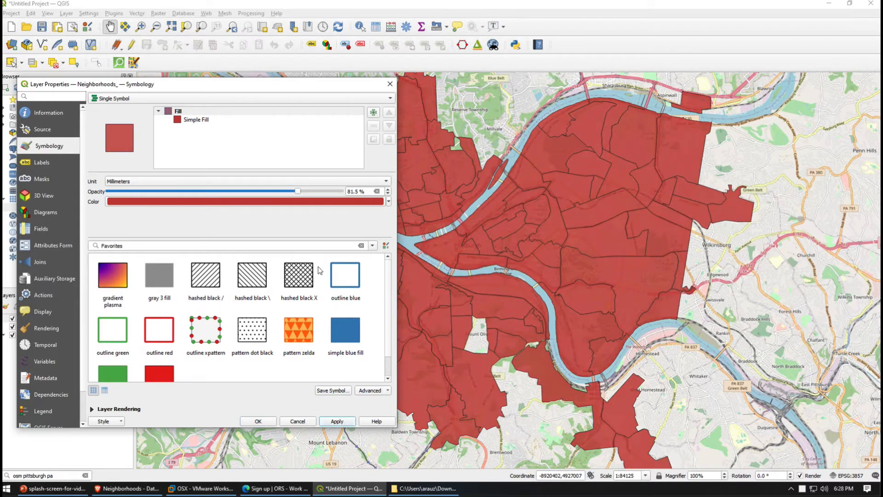
left_click_drag(297, 190, 257, 191)
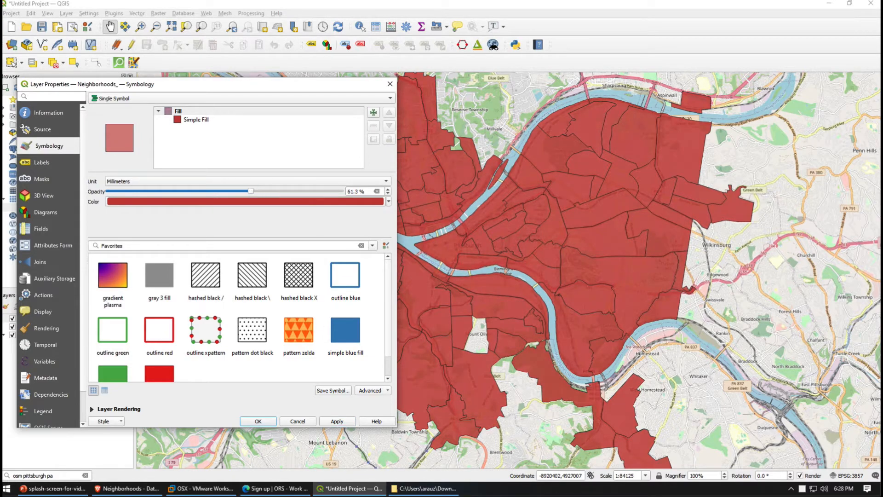
left_click(258, 421)
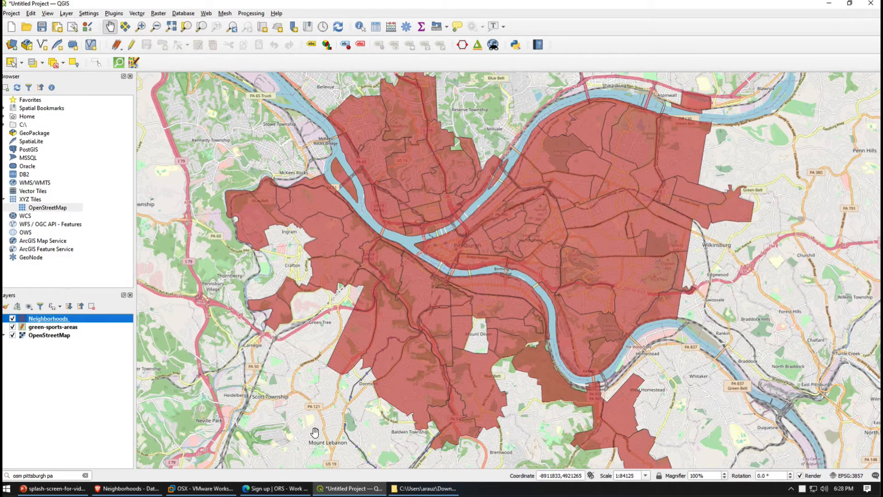
right_click(70, 318)
left_click(96, 310)
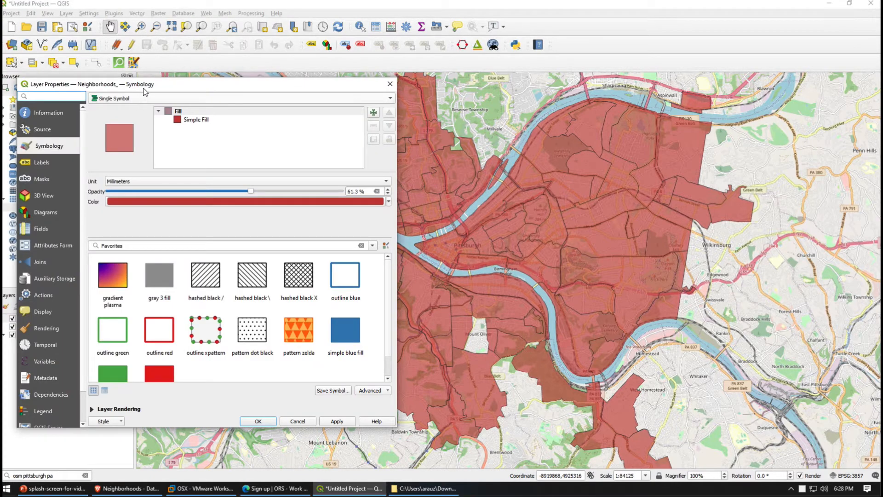
left_click_drag(169, 84, 171, 63)
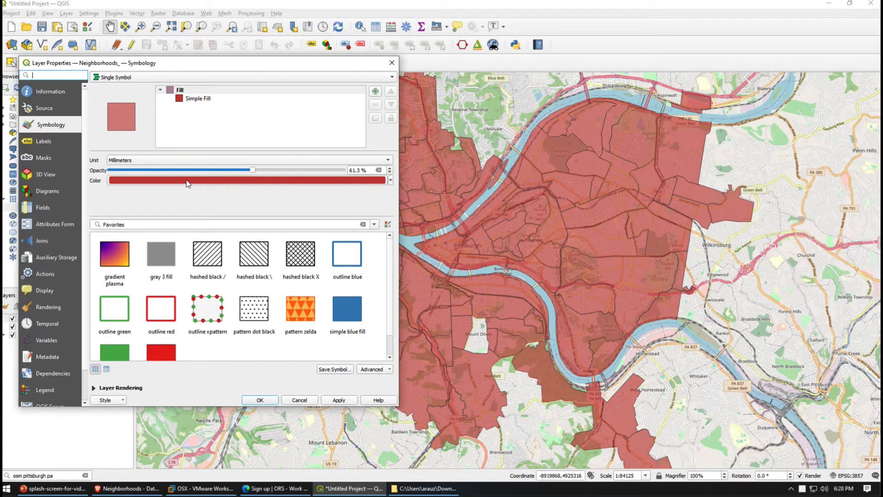
left_click(148, 78)
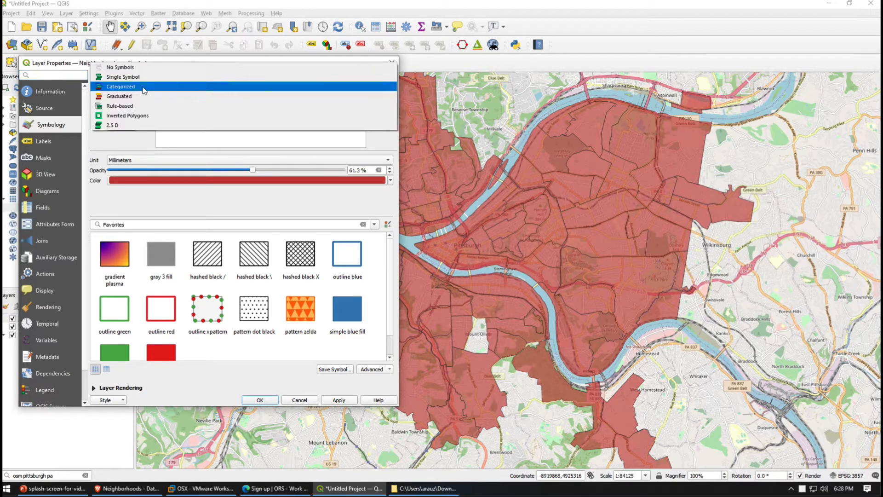
left_click(143, 87)
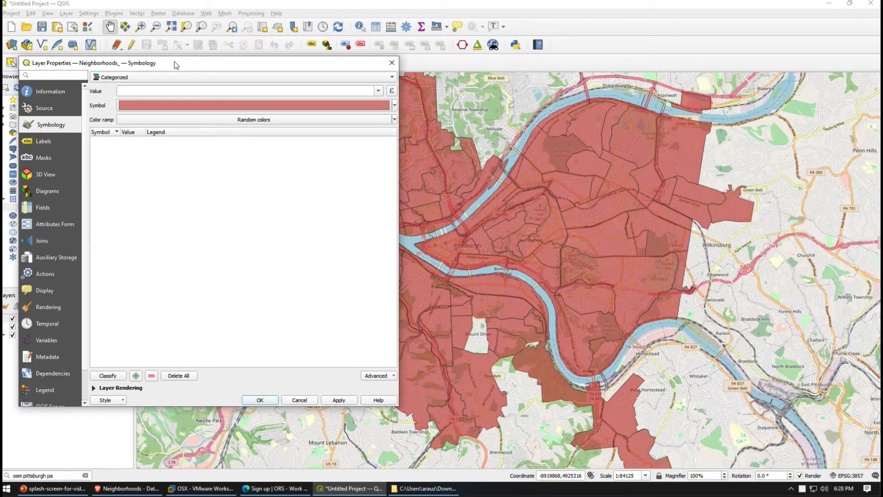
left_click_drag(183, 66, 564, 67)
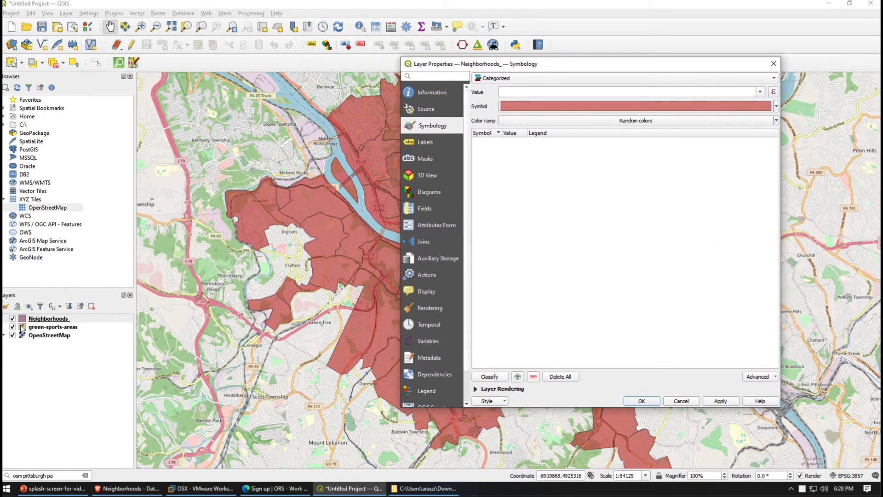
left_click(47, 324)
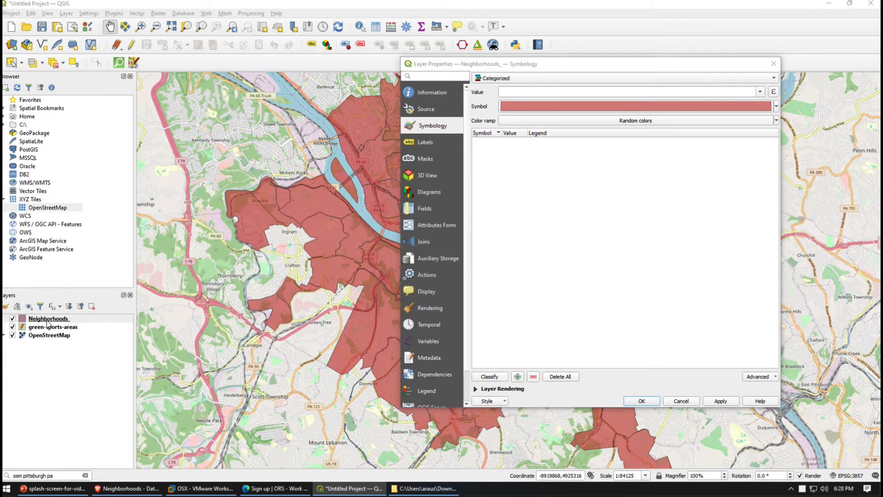
left_click(553, 364)
left_click(681, 401)
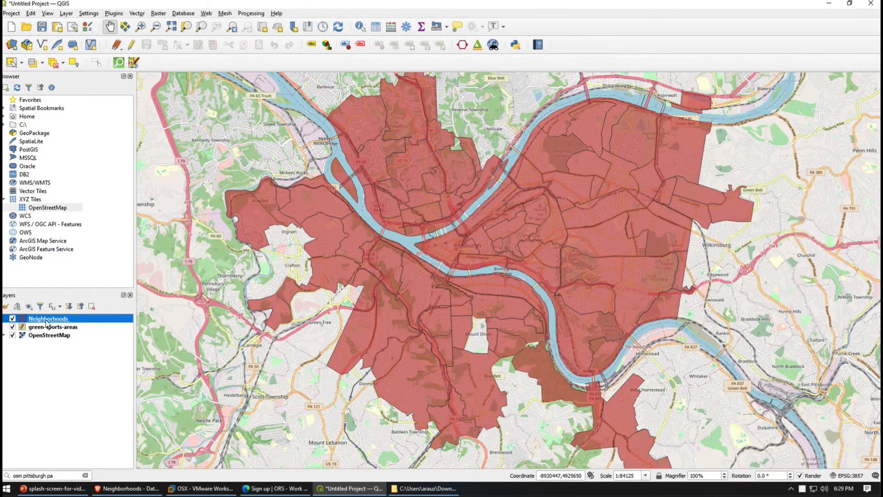
Examine the Neighborhoods layer's attribute table for the field that holds the neighborhood names, closing the table when done
right_click(46, 319)
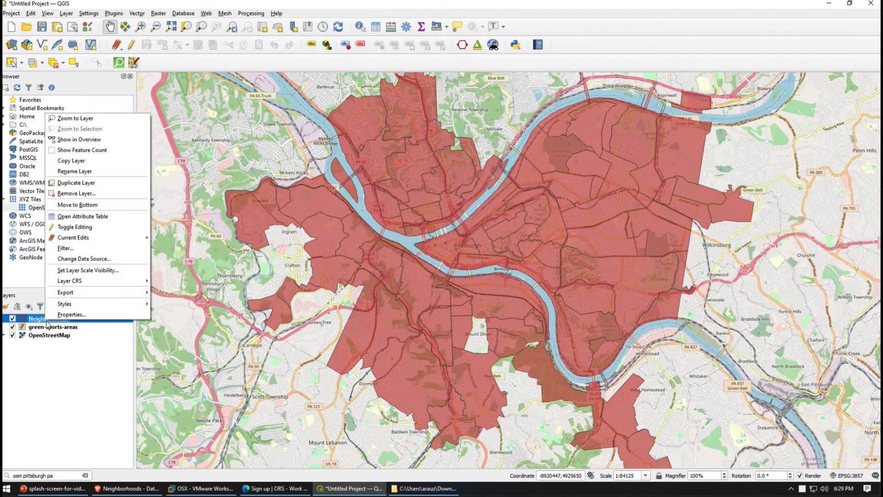
left_click(90, 216)
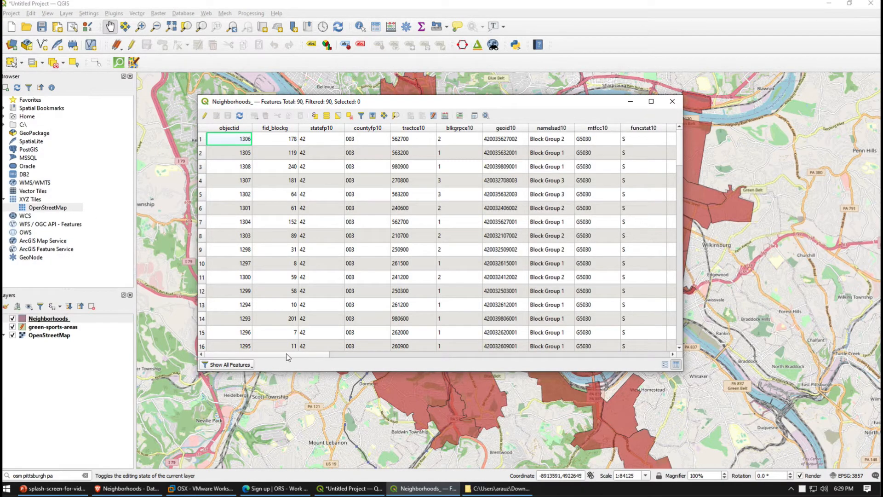
left_click_drag(285, 353, 464, 364)
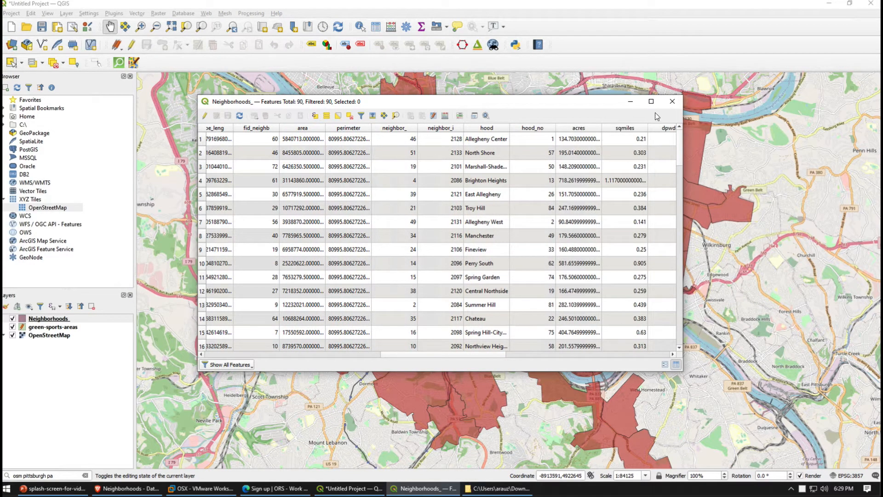
left_click(673, 103)
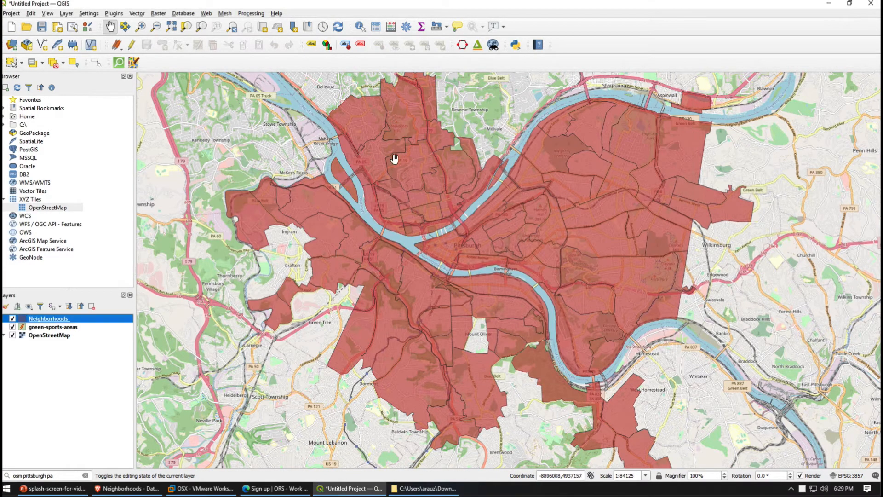
Open the Neighborhoods layer's symbology properties and change the renderer to Categorized
right_click(39, 324)
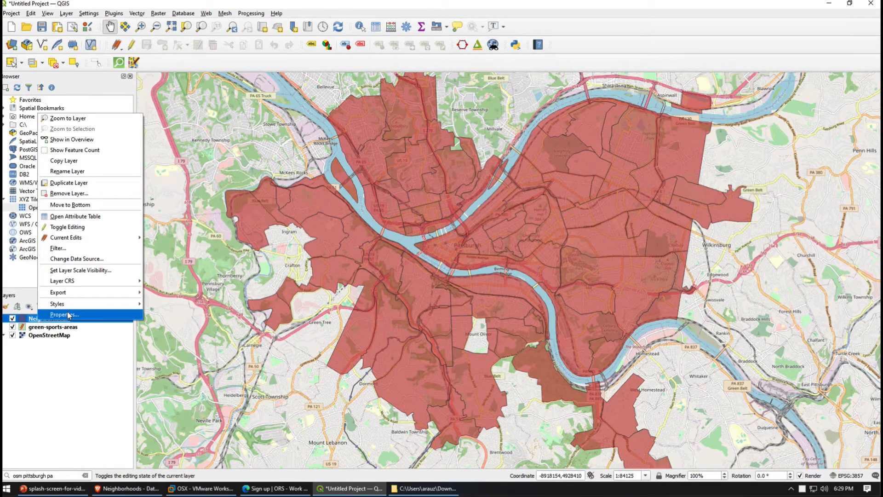
left_click(69, 315)
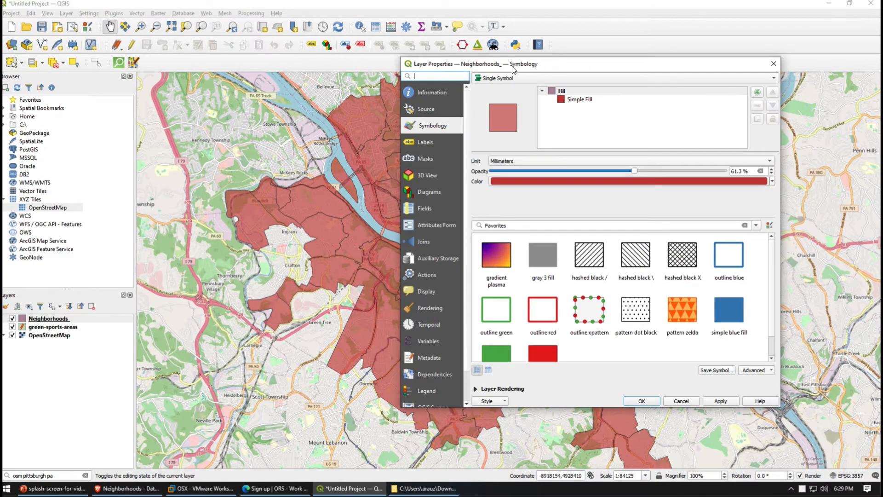
left_click_drag(514, 69, 299, 55)
left_click(286, 65)
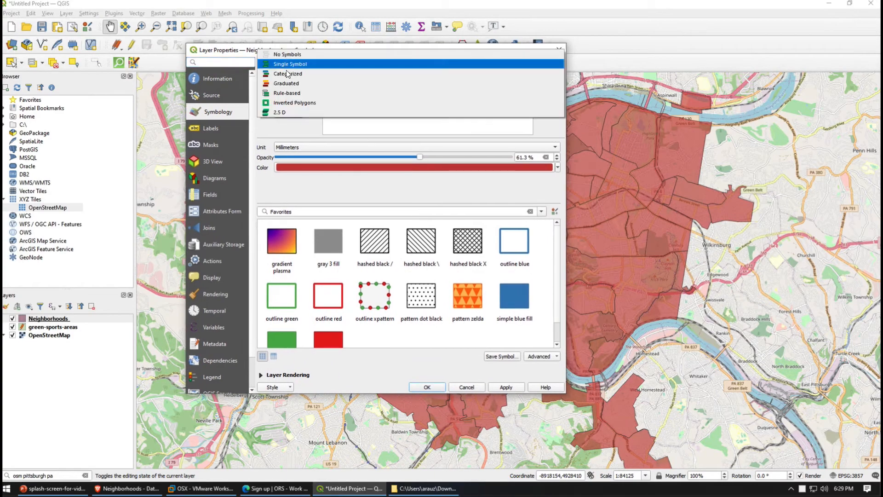
left_click(287, 73)
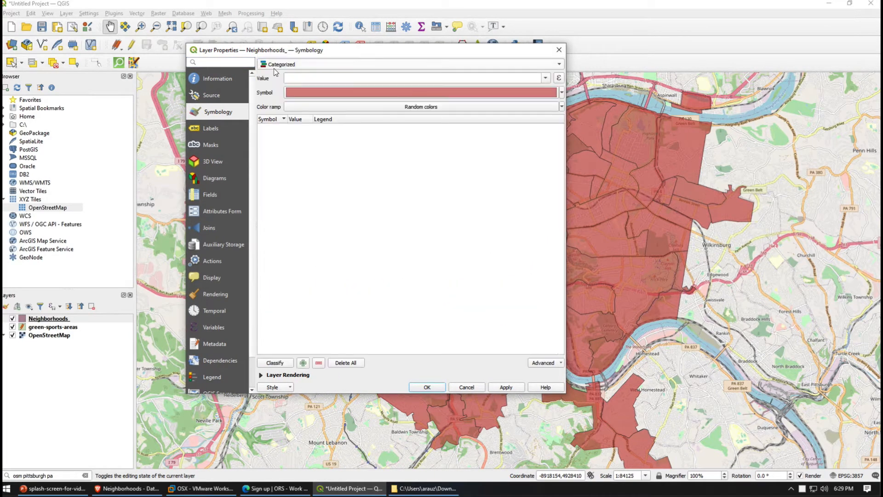
Use the hood field as the category value and classify the neighborhoods with random colors
left_click(544, 79)
scroll(438, 156, "up", 3)
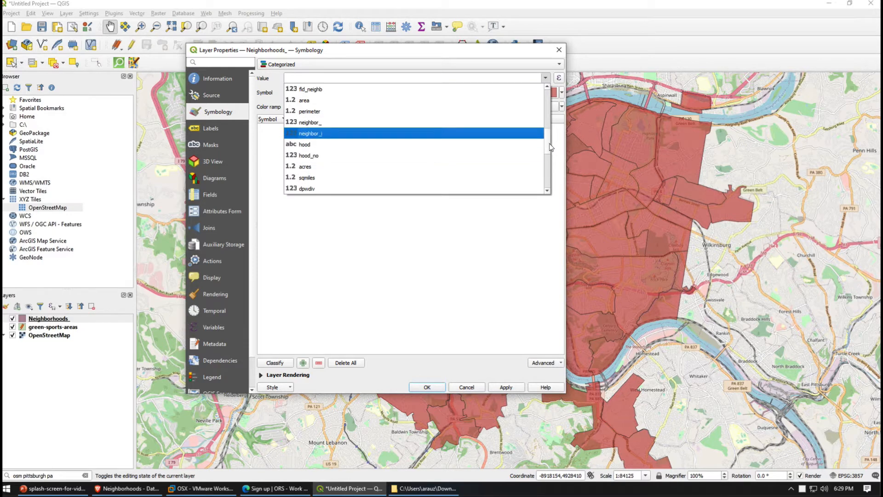
scroll(551, 154, "down", 1)
scroll(550, 156, "down", 2)
scroll(548, 152, "up", 3)
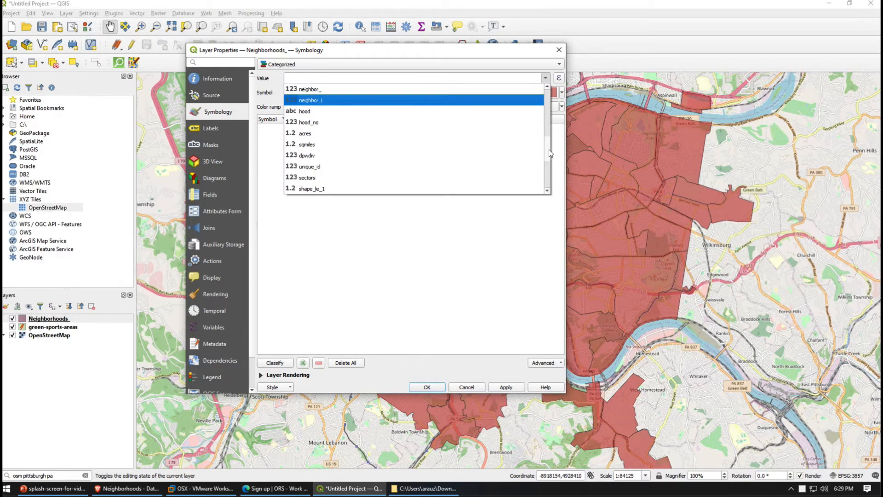
left_click(322, 133)
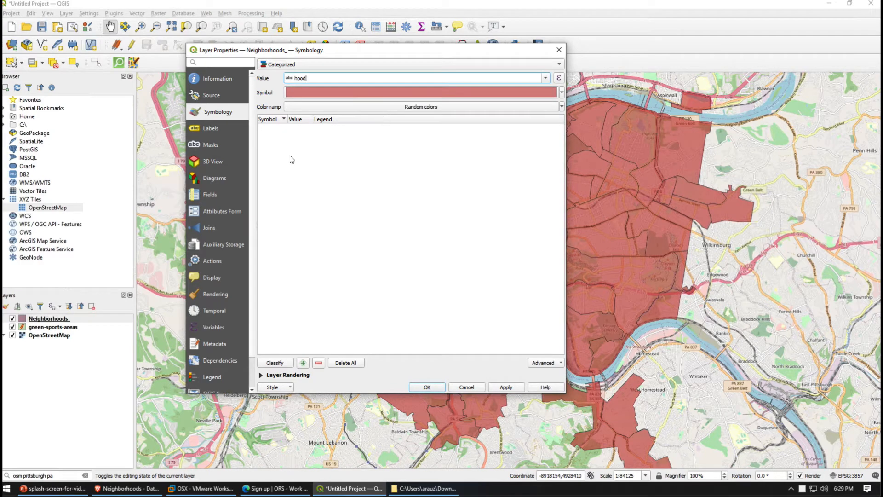
left_click(284, 363)
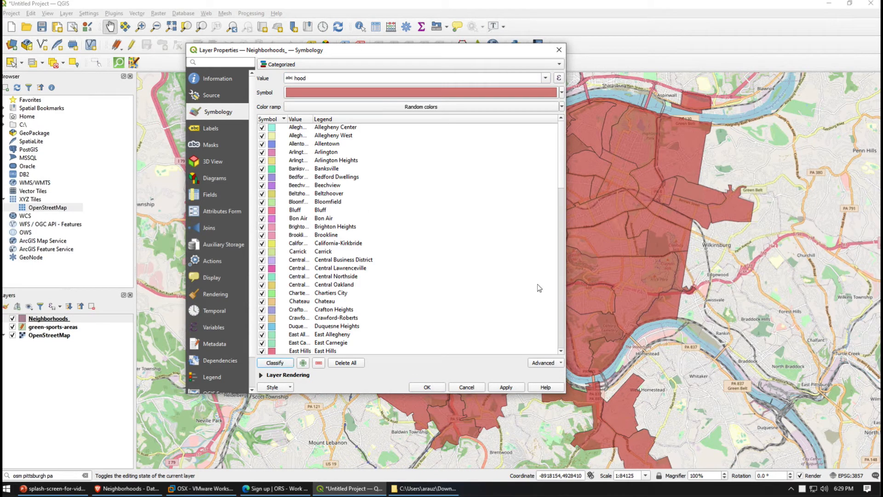
Review the category list and apply the categorized hood styling to the Neighborhoods layer, closing its properties
left_click(561, 226)
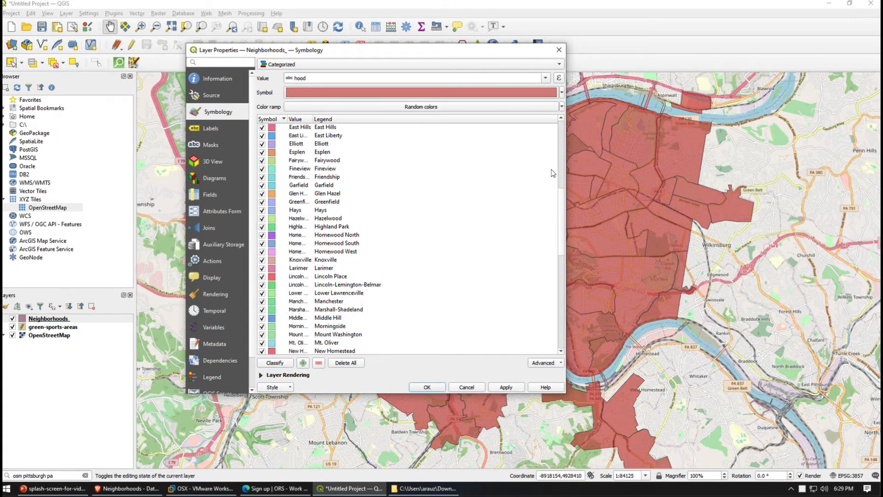
left_click(559, 272)
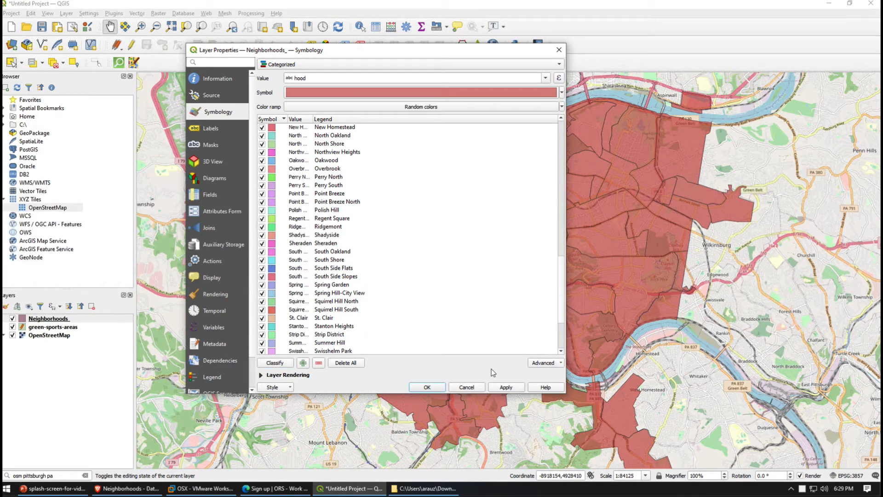
left_click(506, 388)
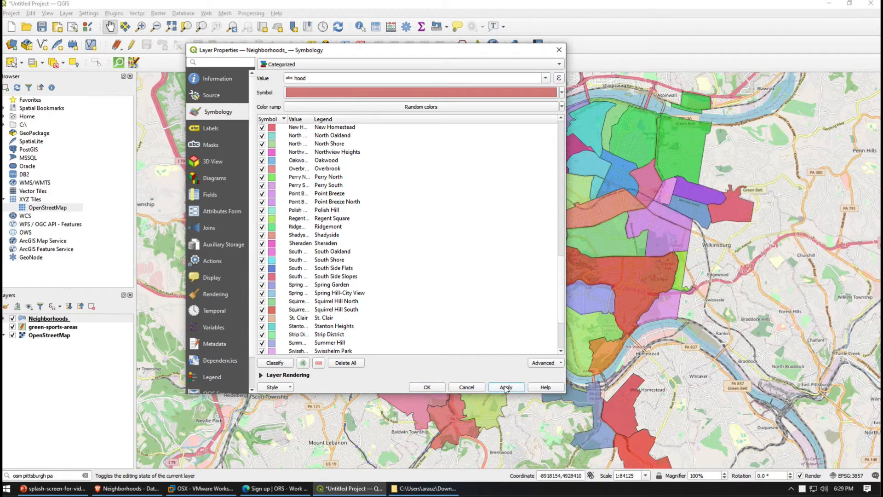
left_click(427, 387)
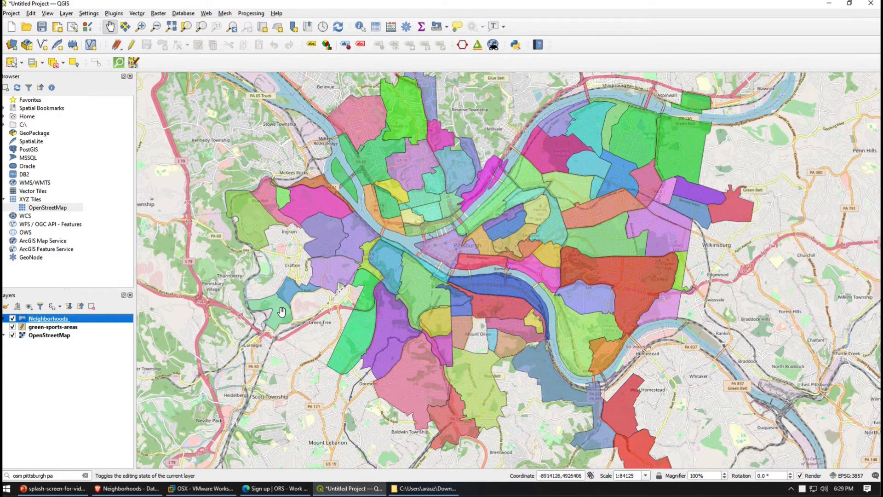
In the Neighborhoods attribute table, select the first record to locate it on the map and check its hood name
right_click(64, 322)
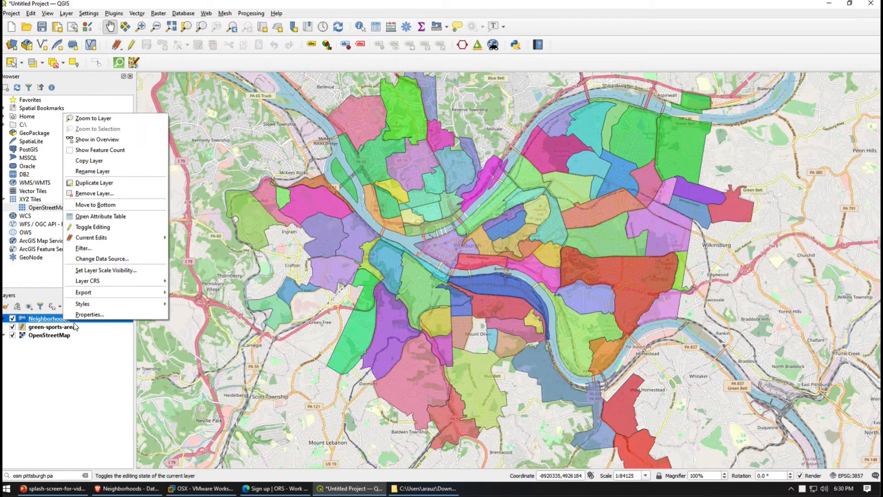
left_click(115, 217)
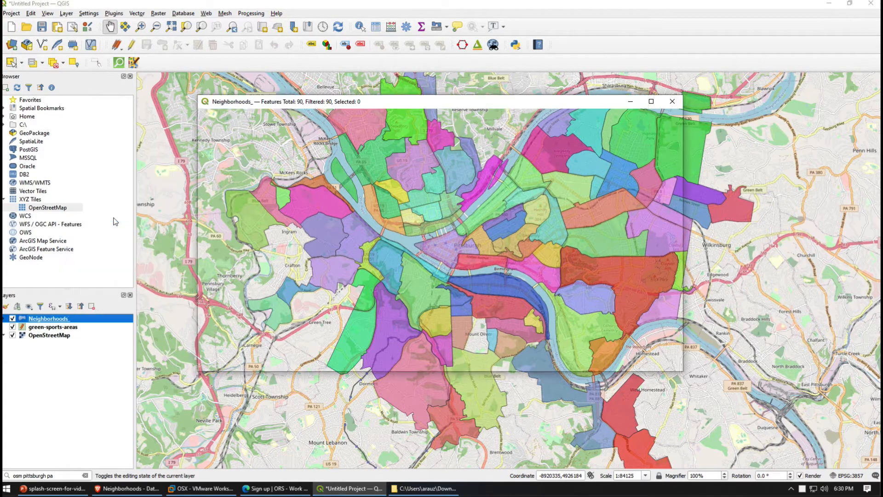
left_click_drag(273, 105, 685, 141)
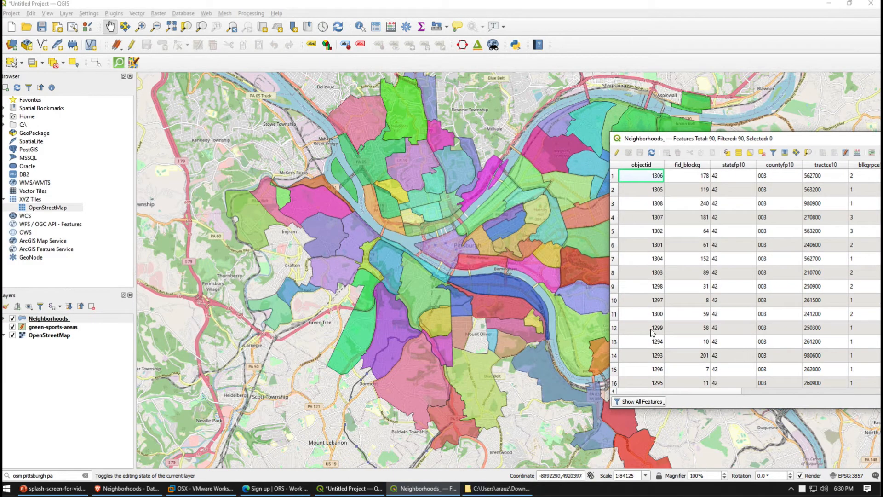
left_click(614, 176)
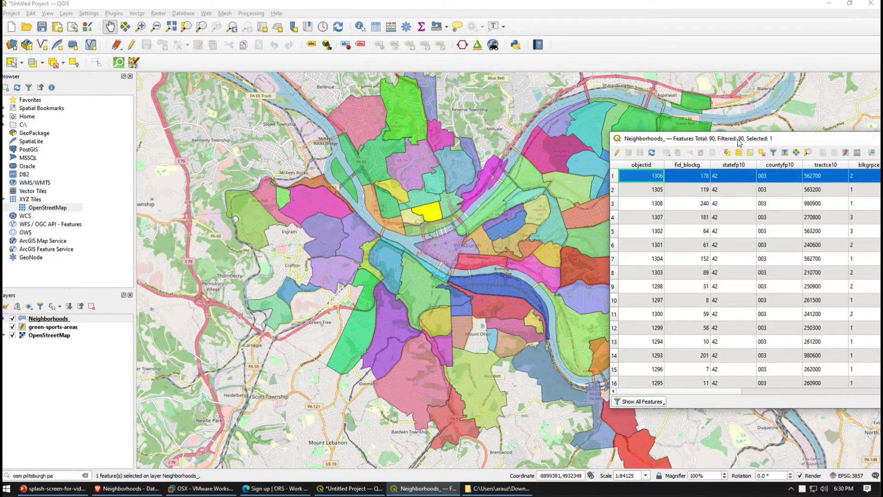
left_click_drag(740, 140, 627, 198)
left_click_drag(563, 197, 196, 153)
left_click_drag(236, 409, 405, 419)
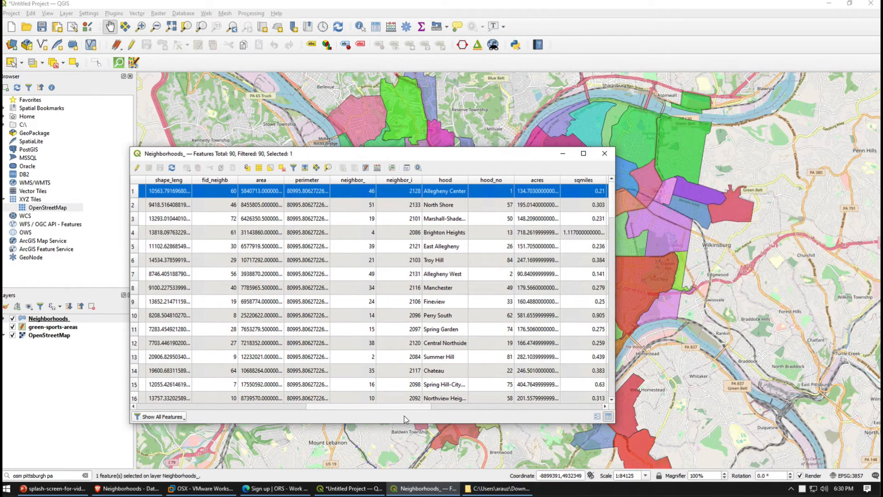
Select records 2, 7, 8, 11, 12, 13 and 15 in turn to locate each neighborhood on the map, closing the table when done
left_click_drag(219, 155, 625, 146)
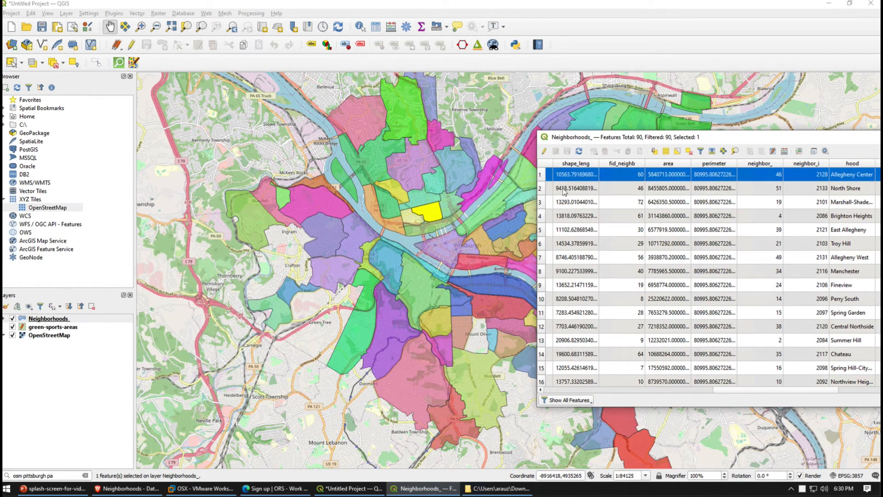
left_click(544, 192)
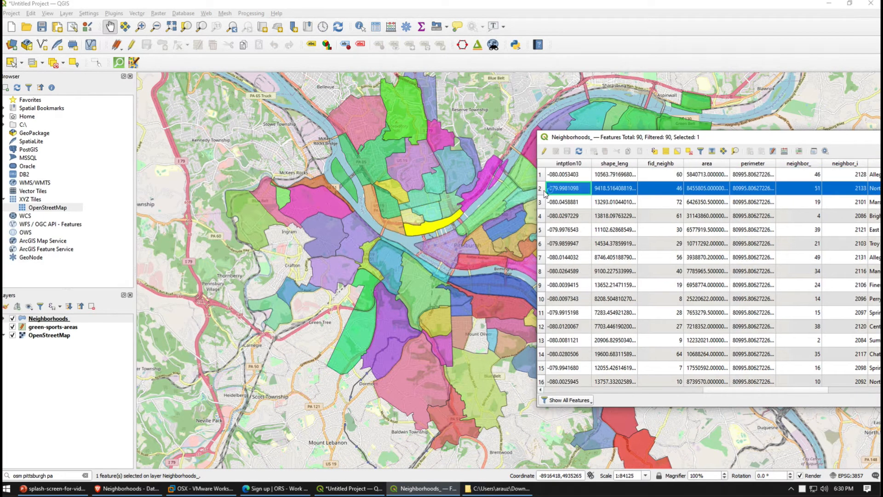
left_click_drag(656, 138, 688, 73)
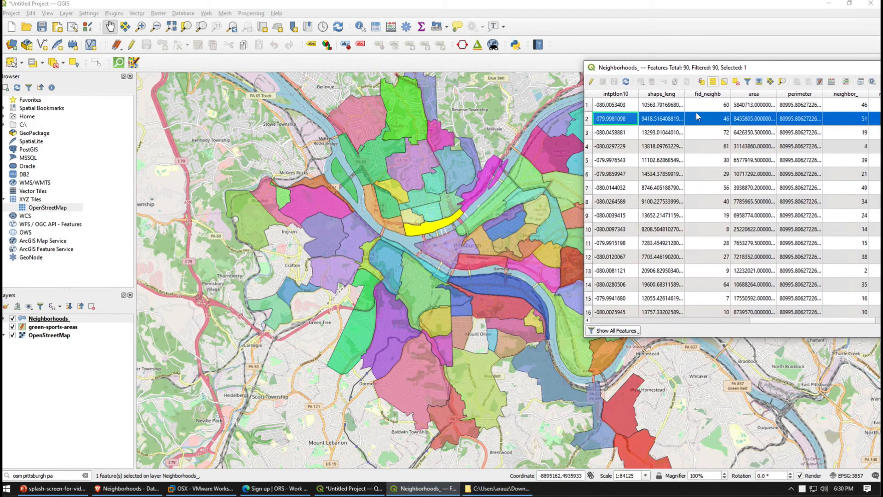
left_click(589, 189)
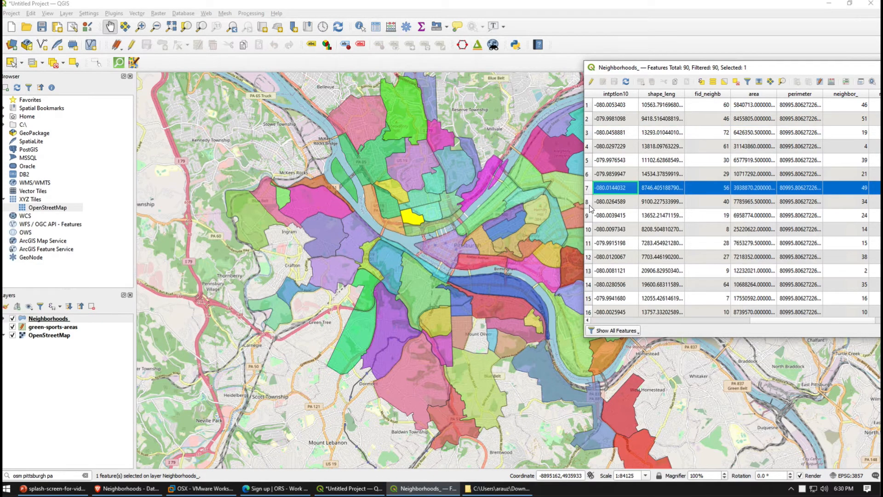
left_click(590, 202)
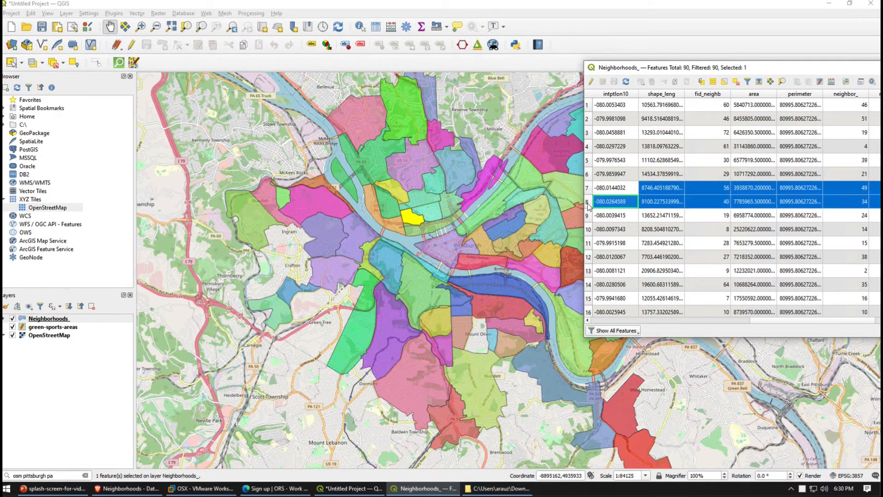
left_click(590, 243)
left_click(589, 260)
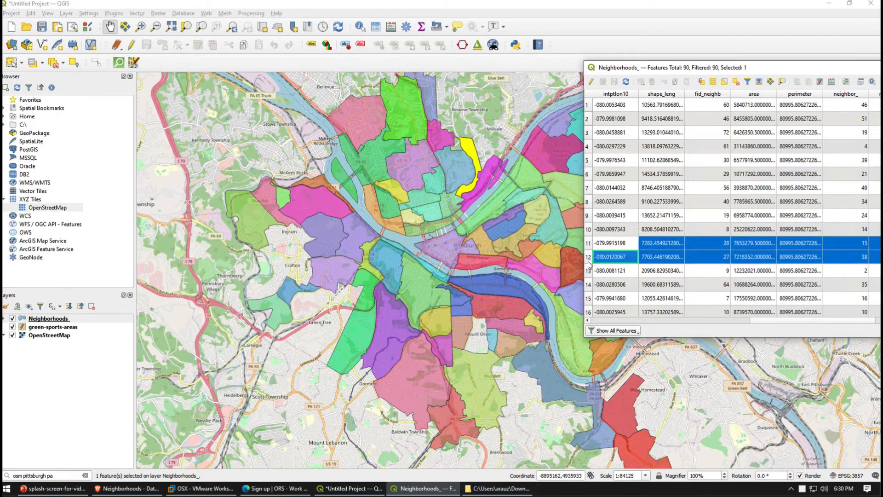
left_click(589, 272)
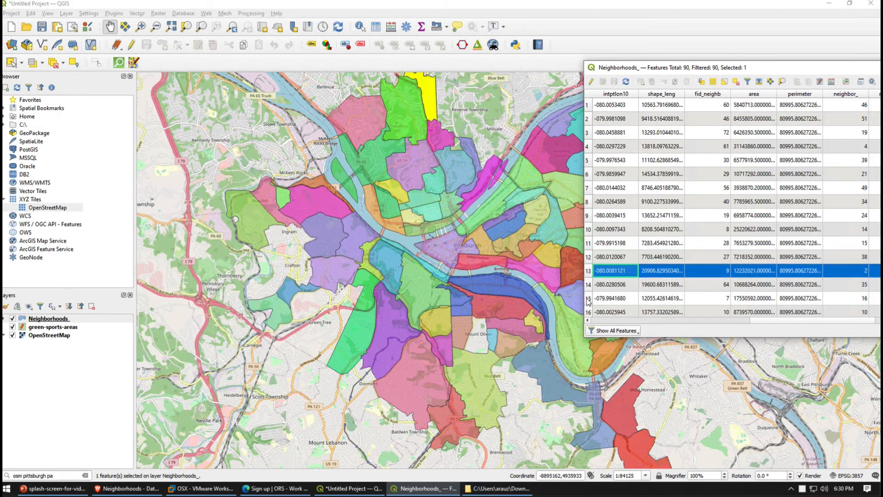
left_click(588, 300)
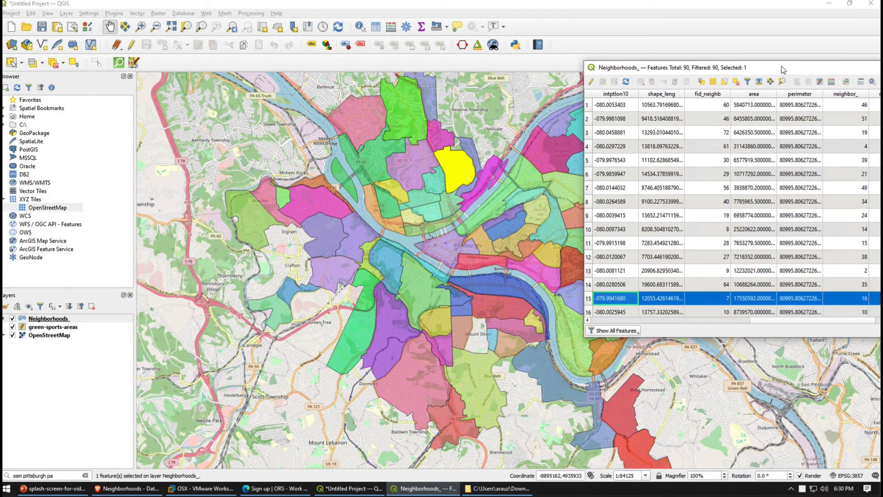
left_click_drag(735, 68, 437, 79)
left_click(756, 77)
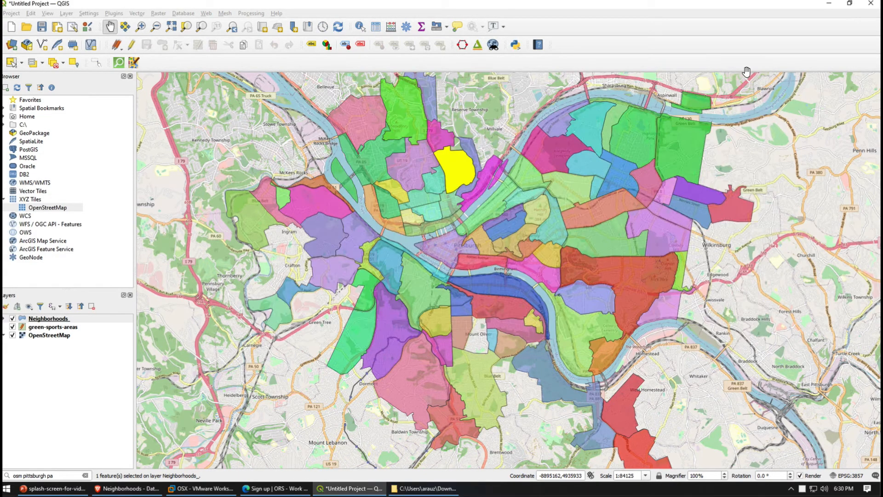
Open the Neighborhoods layer's label properties and set the labeling mode to Single Labels
right_click(65, 319)
left_click(103, 311)
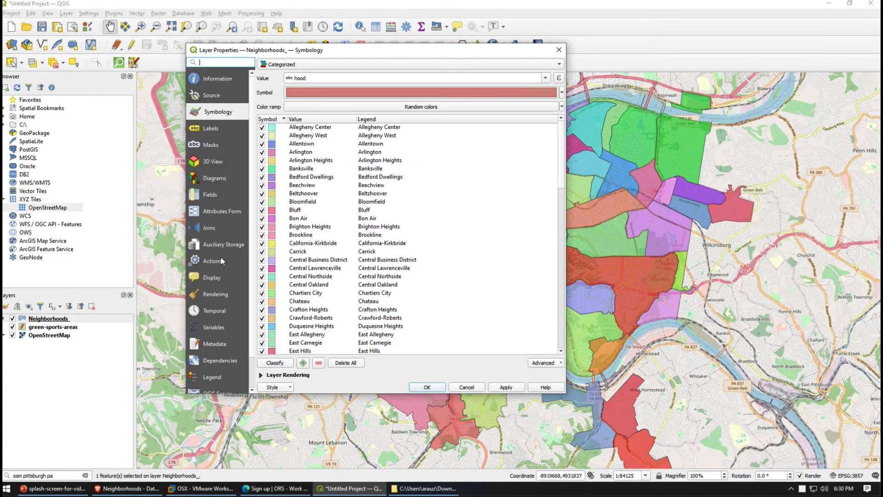
left_click(211, 131)
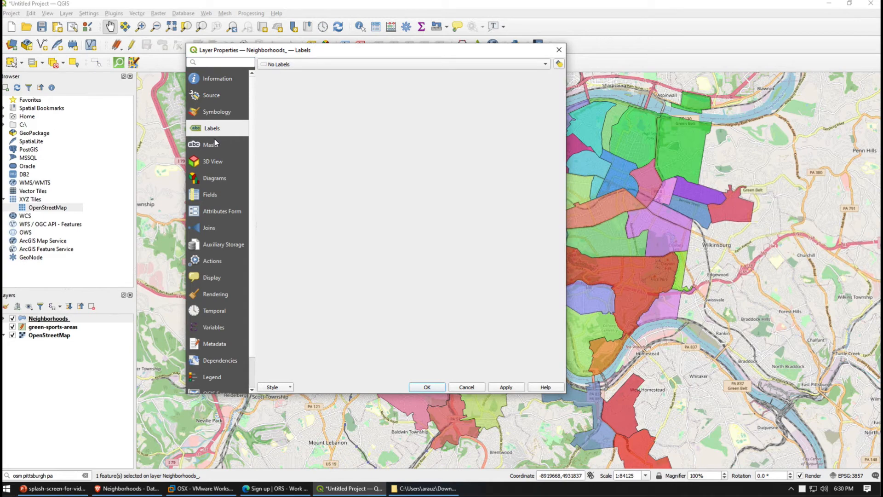
left_click(299, 65)
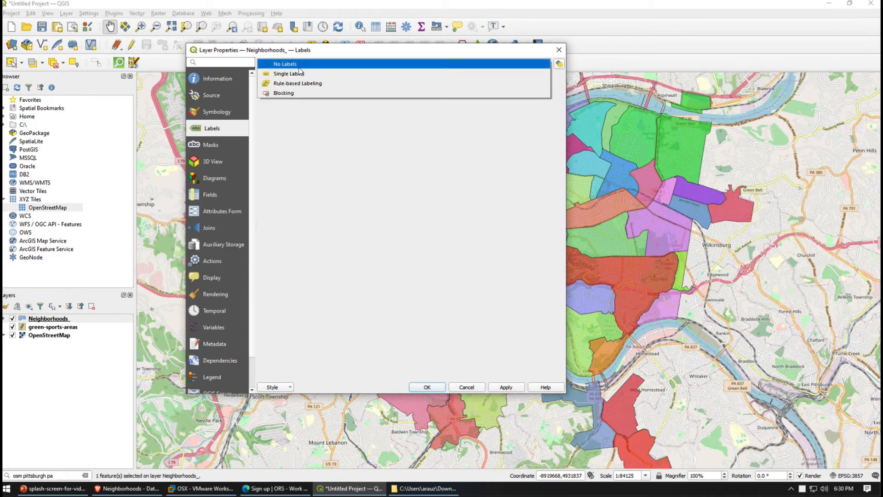
left_click(300, 75)
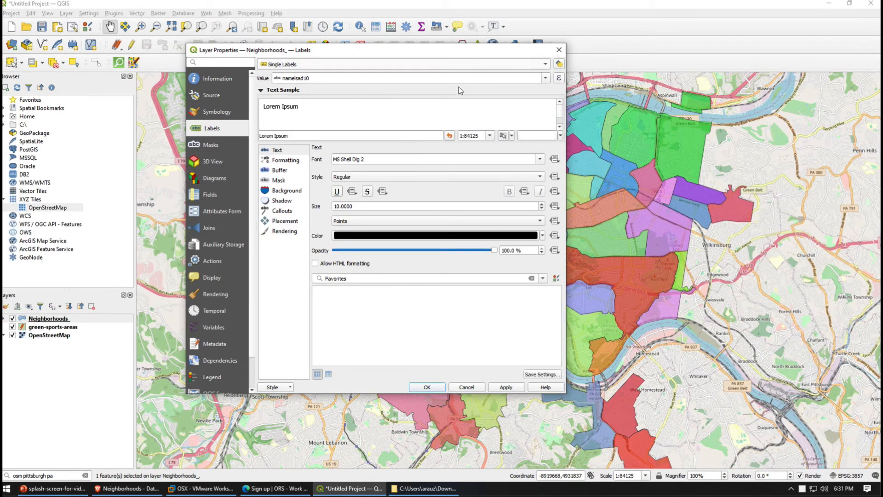
Use the hood field as the label value and apply the labels to the map
left_click(546, 77)
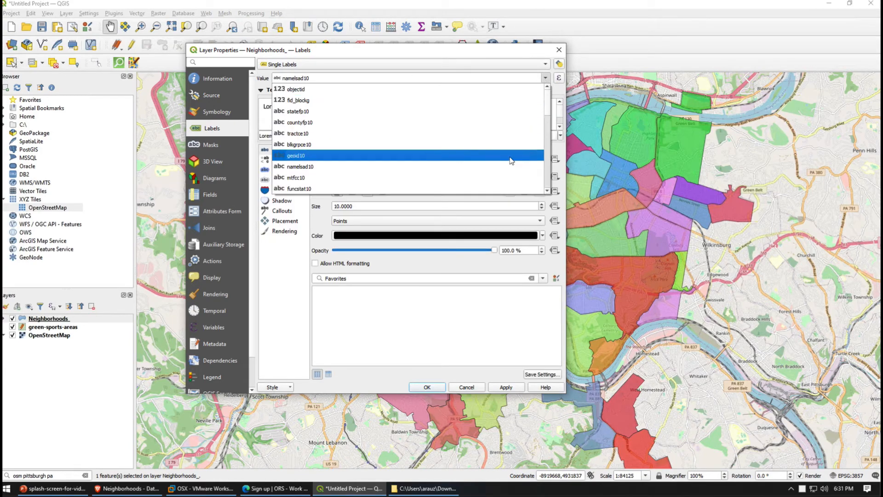
scroll(544, 119, "down", 4)
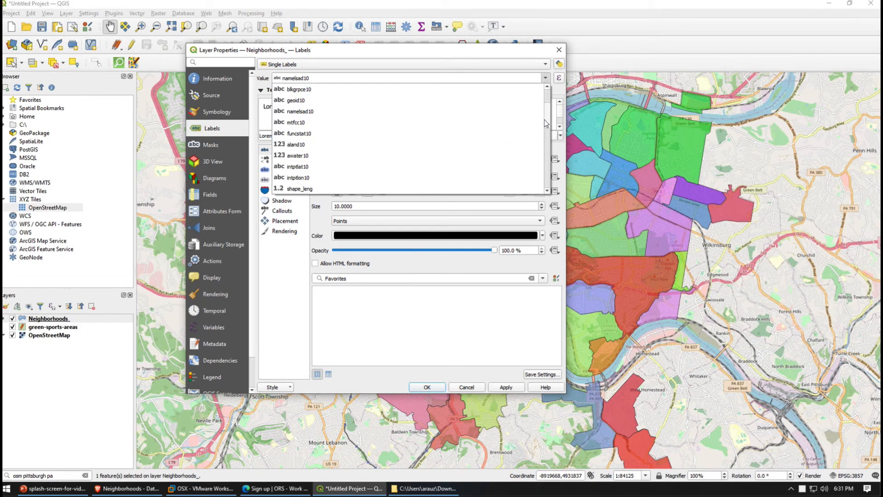
scroll(544, 141, "down", 1)
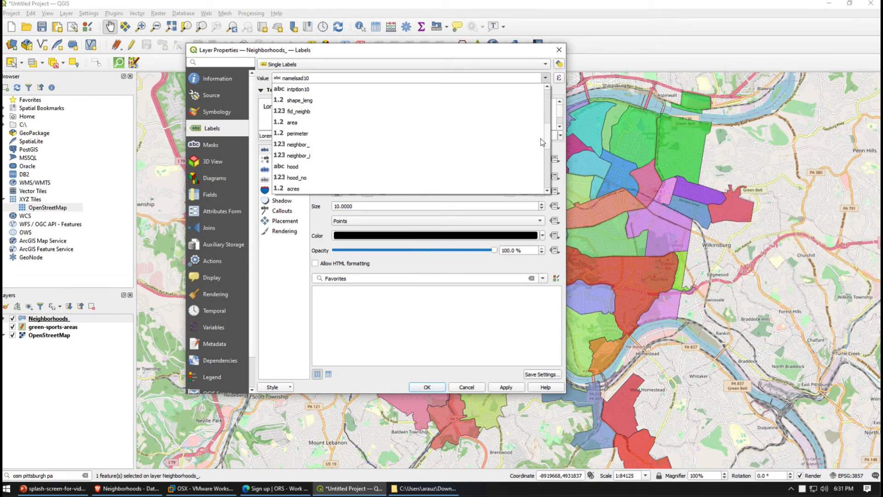
left_click(318, 172)
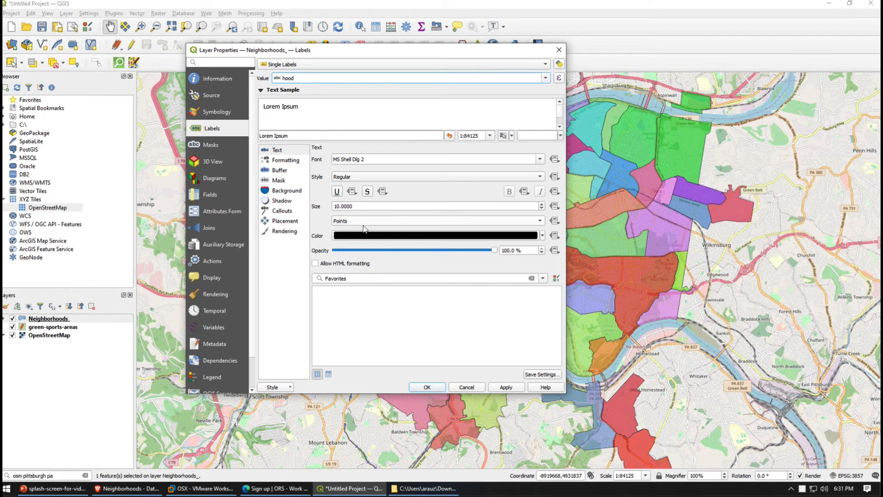
left_click(508, 389)
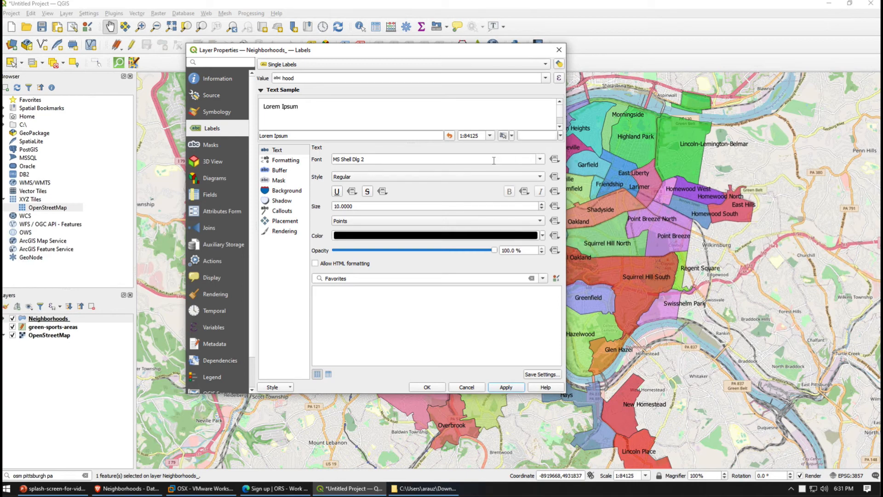
Reduce the neighborhood label text size to 7 points and apply the change
left_click(538, 160)
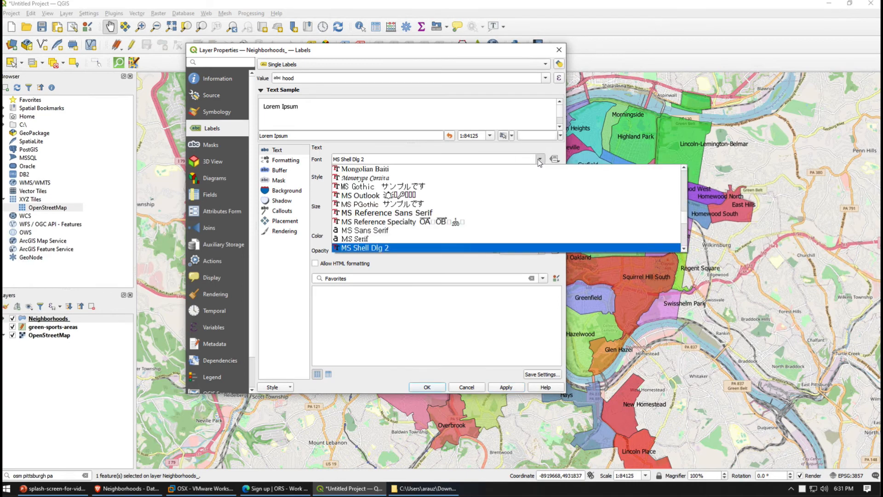
left_click(538, 159)
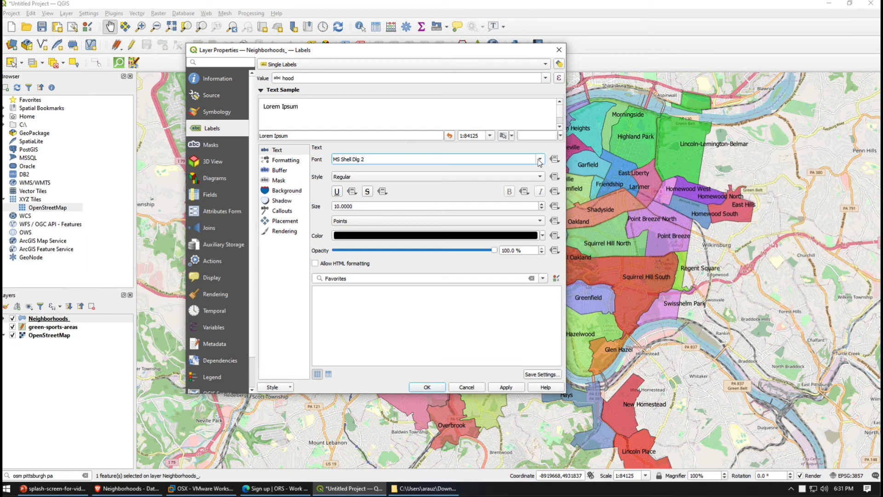
left_click(541, 208)
left_click(542, 208)
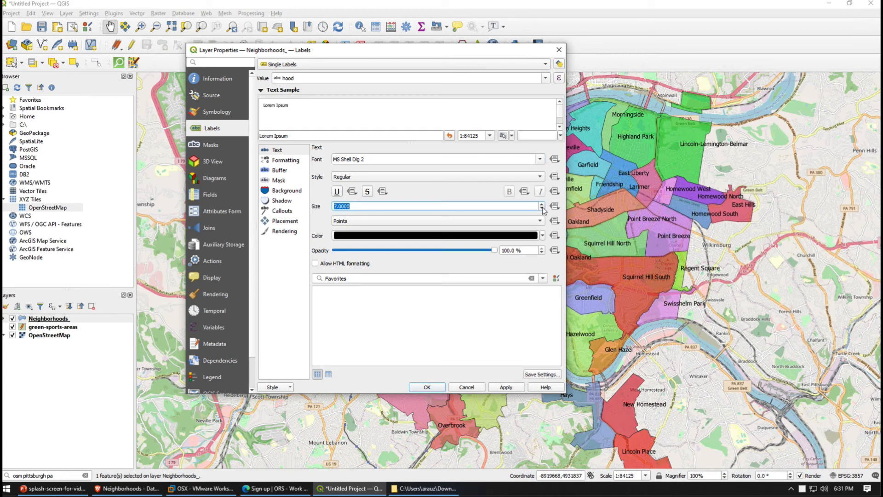
left_click(505, 388)
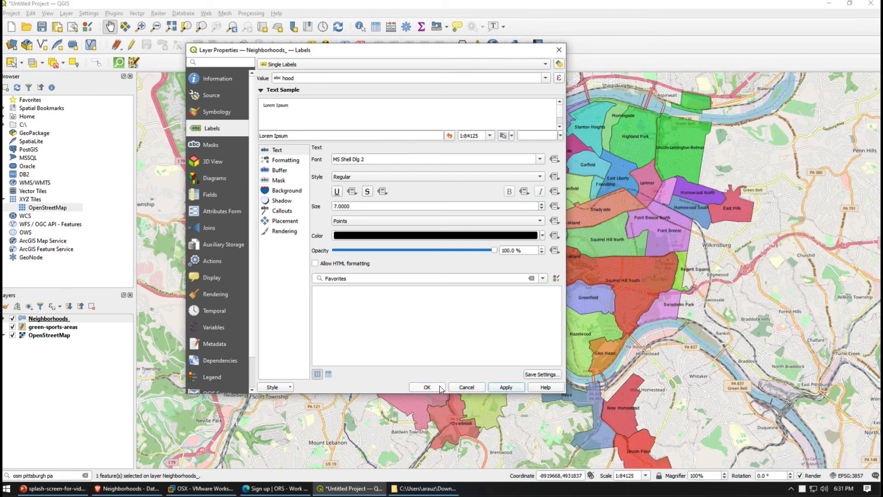
Enable a drop shadow on the neighborhood labels and accept the layer properties
left_click(278, 203)
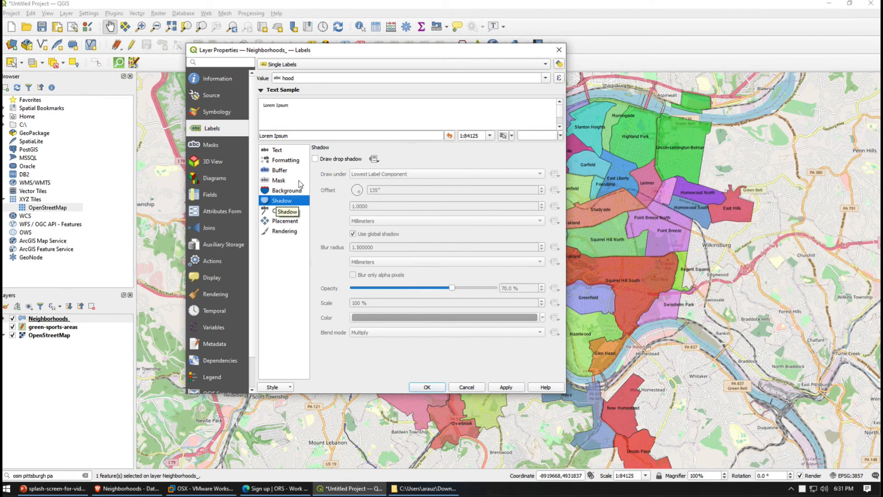
left_click(315, 159)
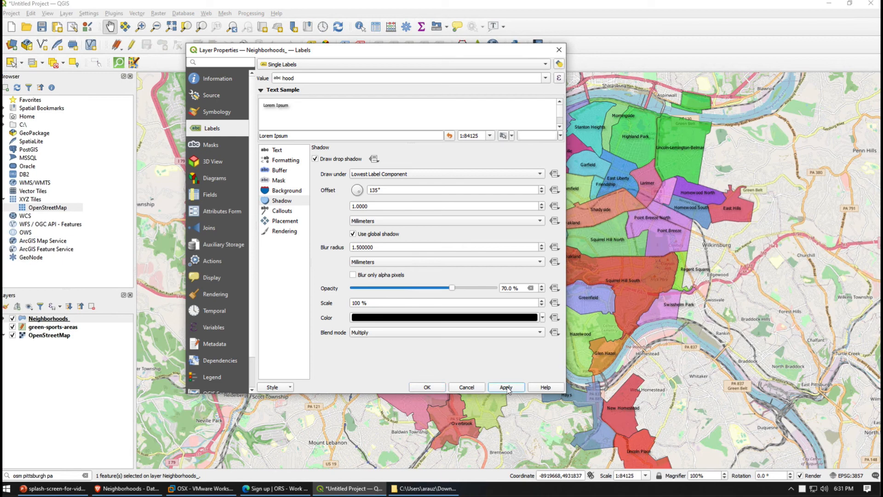
left_click(424, 389)
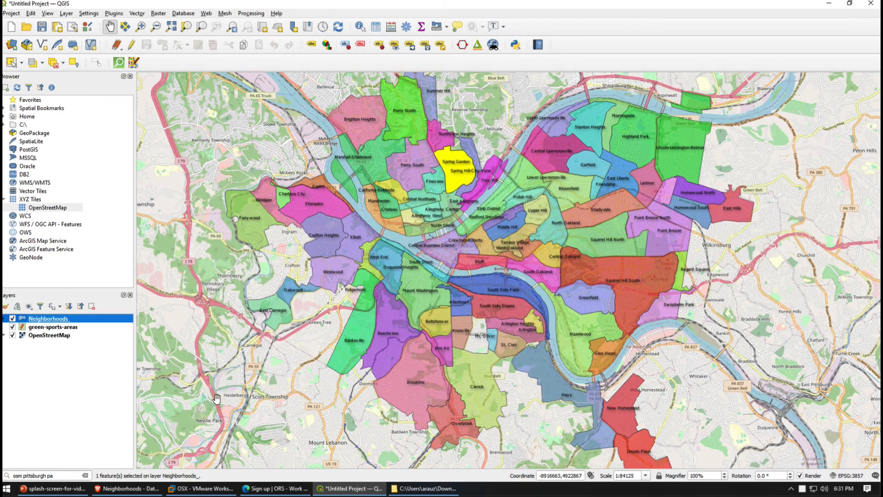